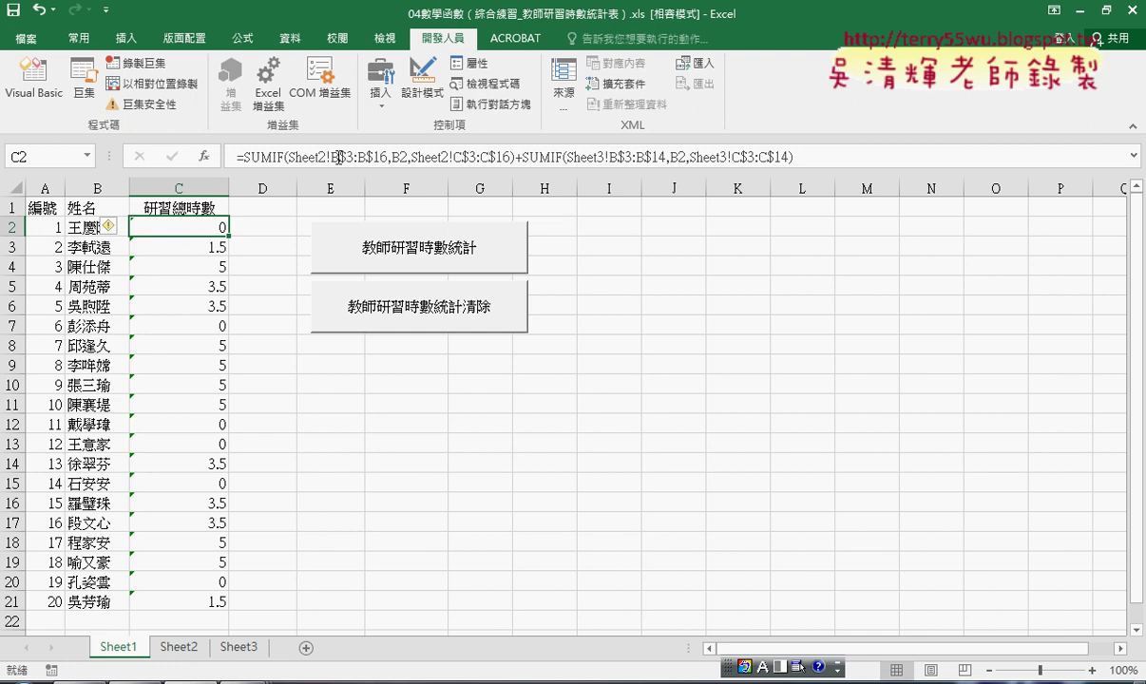
Step: Move the selection to D7, then select every cell on Sheet1
click(261, 325)
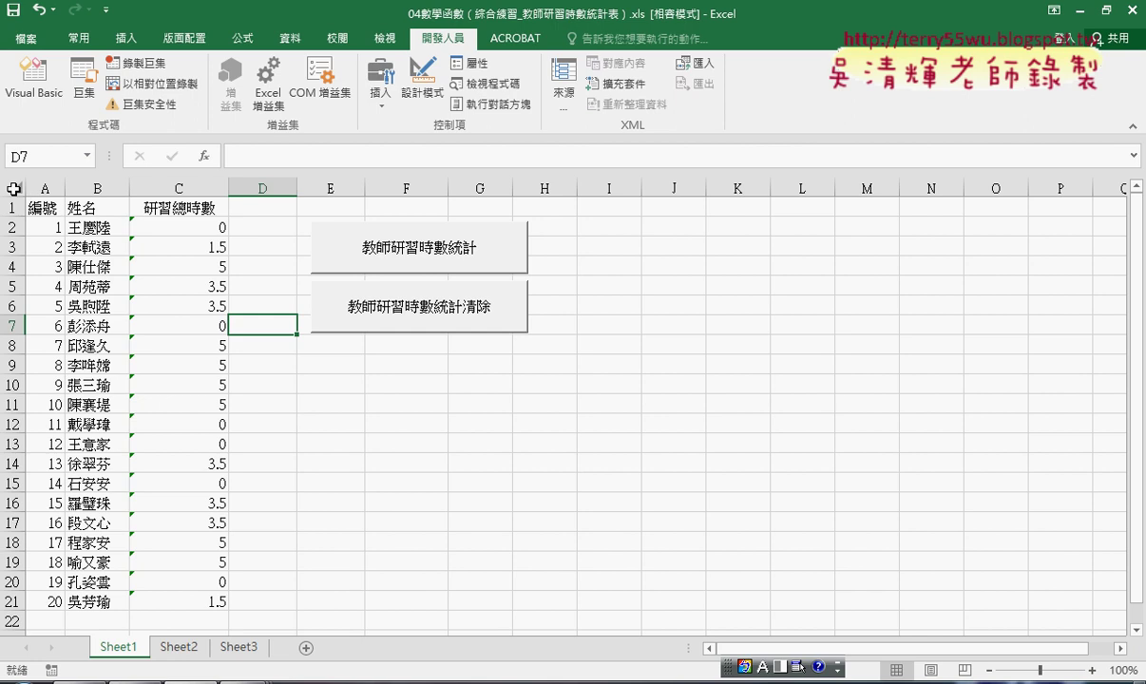
click(14, 190)
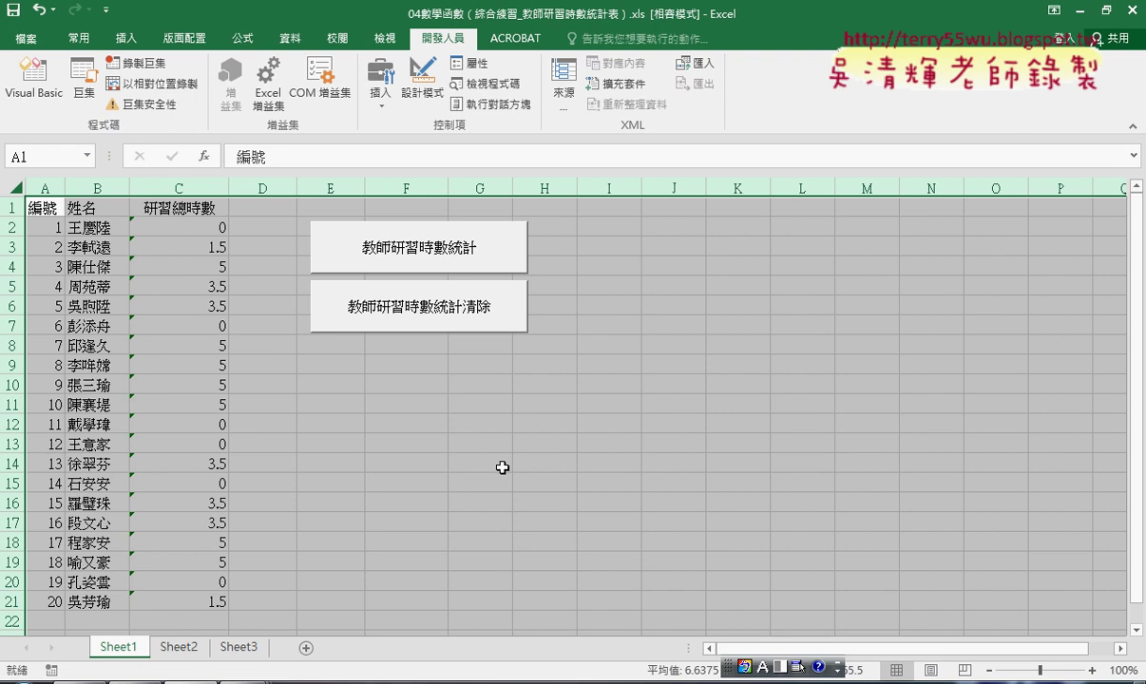
Step: Reselect the whole sheet and bring up 儲存格格式 (Format Cells) from the right-click menu
key(shift)
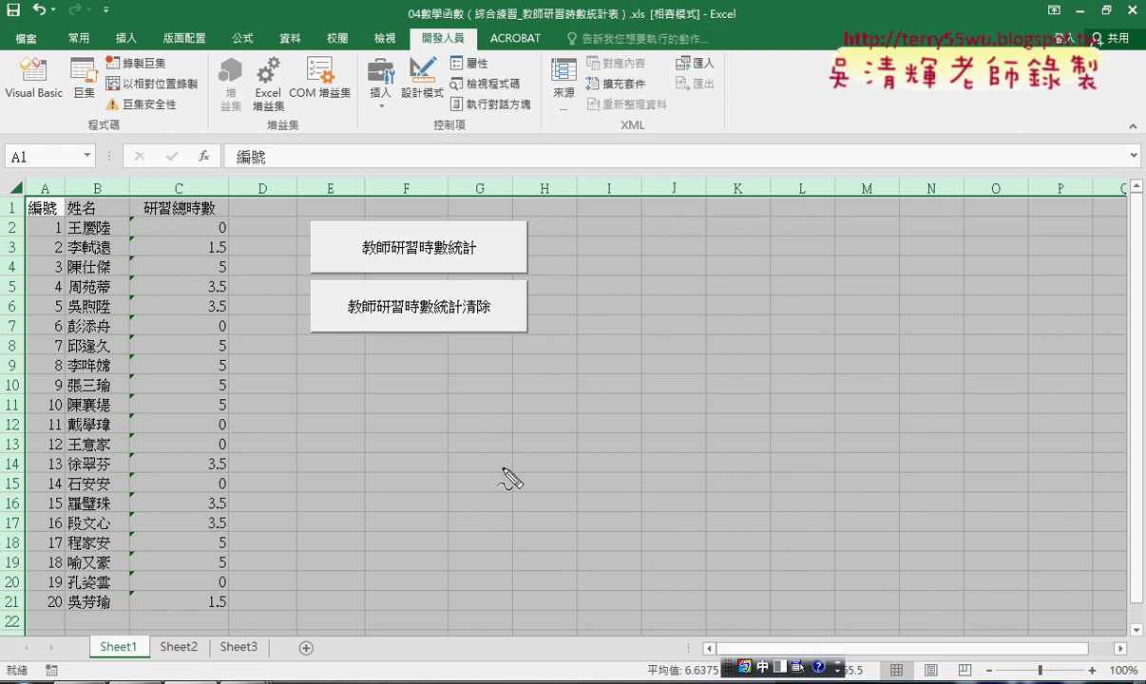
click(14, 186)
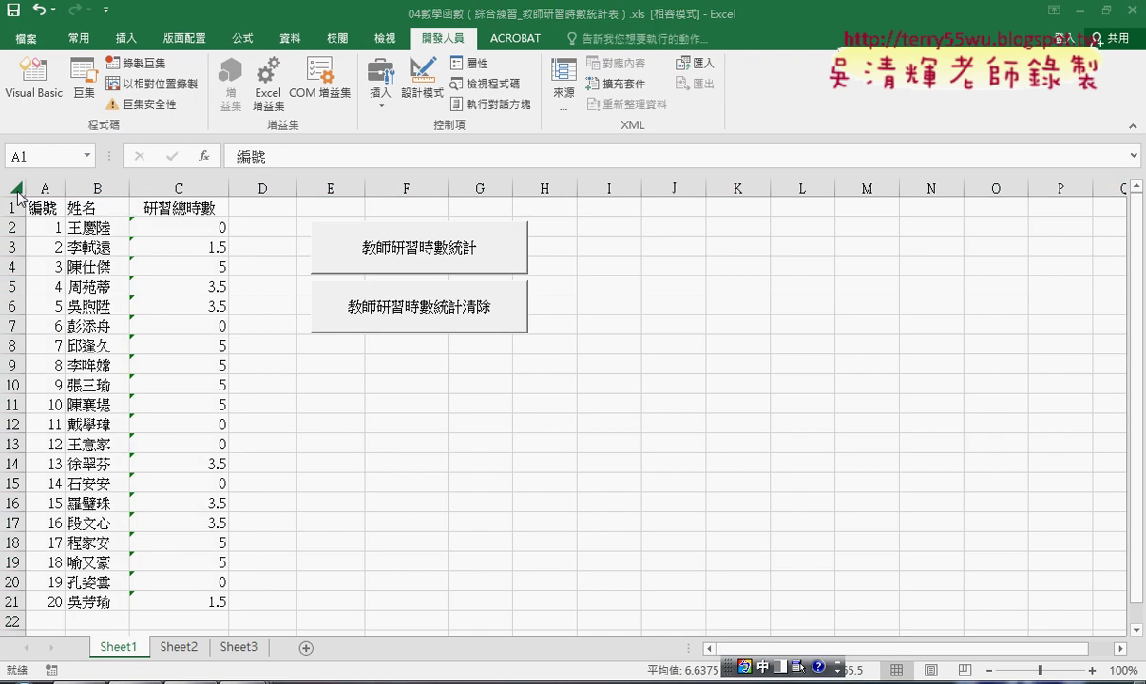
click(17, 190)
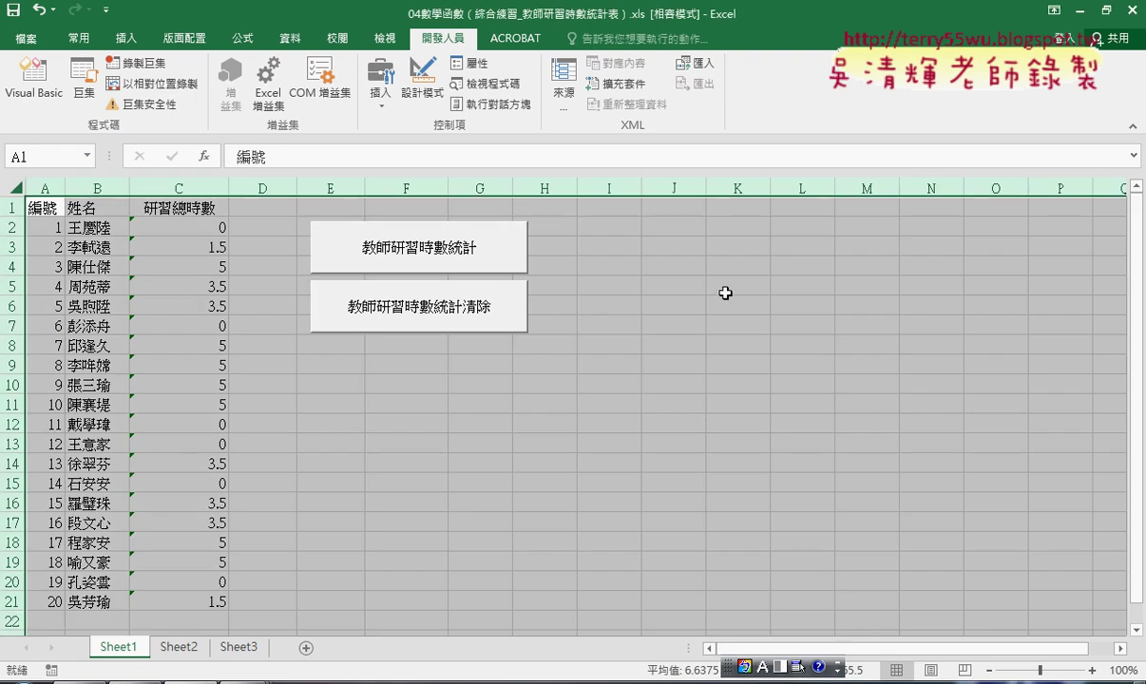
right_click(681, 295)
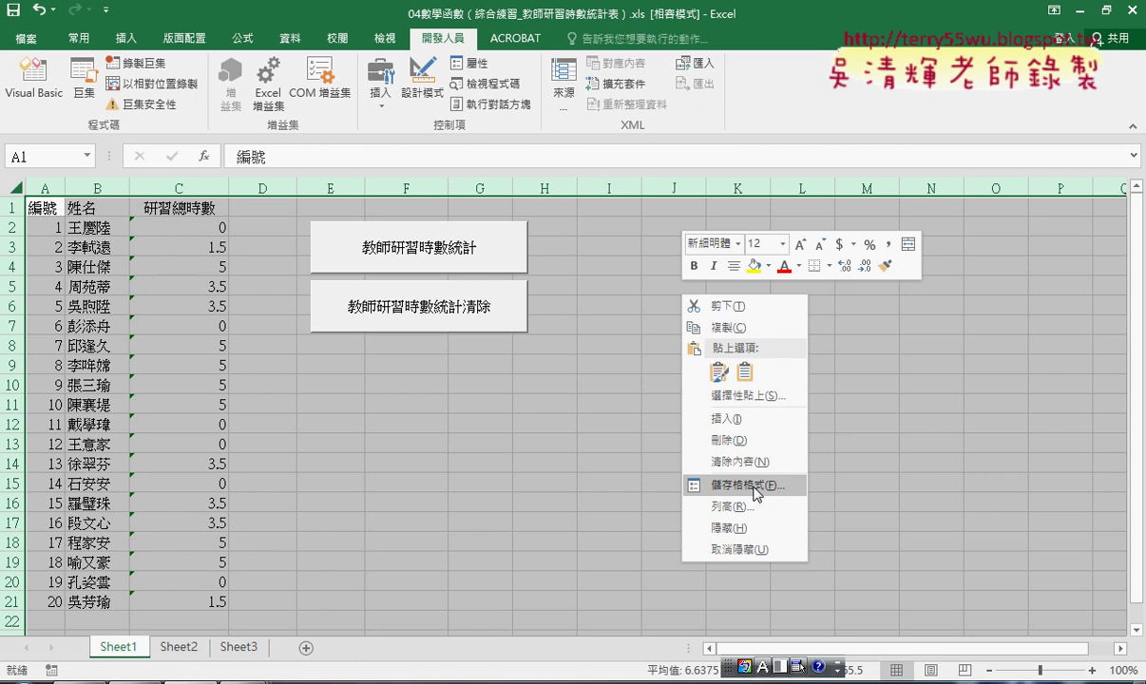
click(754, 487)
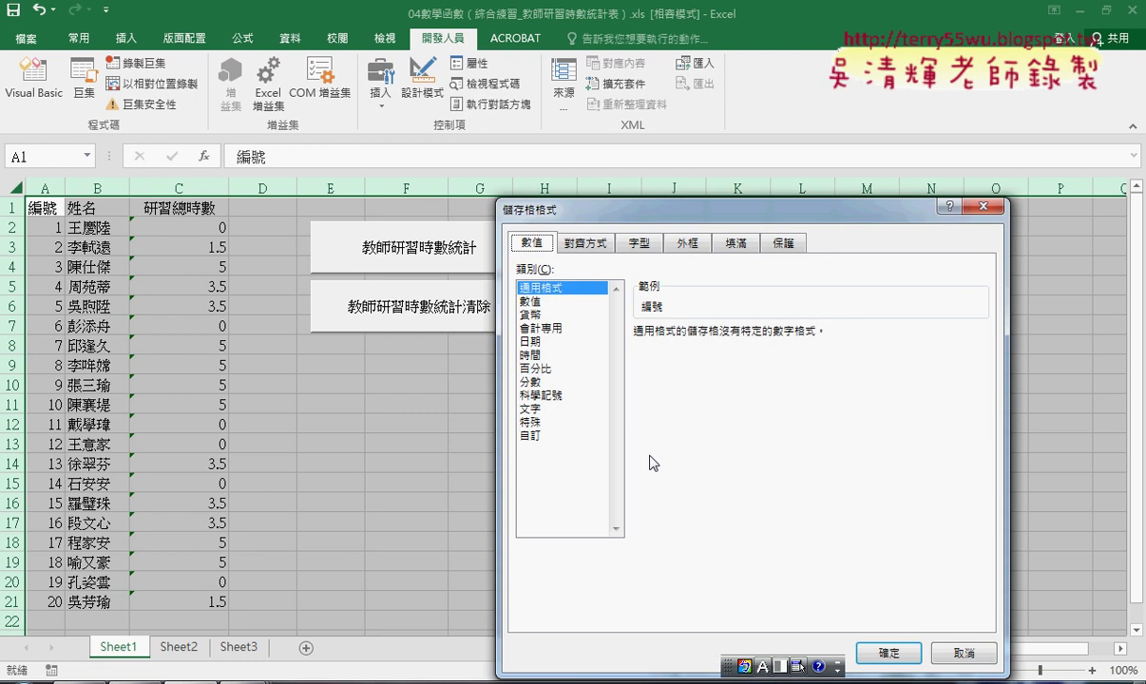
Step: Move the 儲存格格式 dialog left and show its 保護 tab with 鎖定 and 隱藏
drag(597, 217, 257, 182)
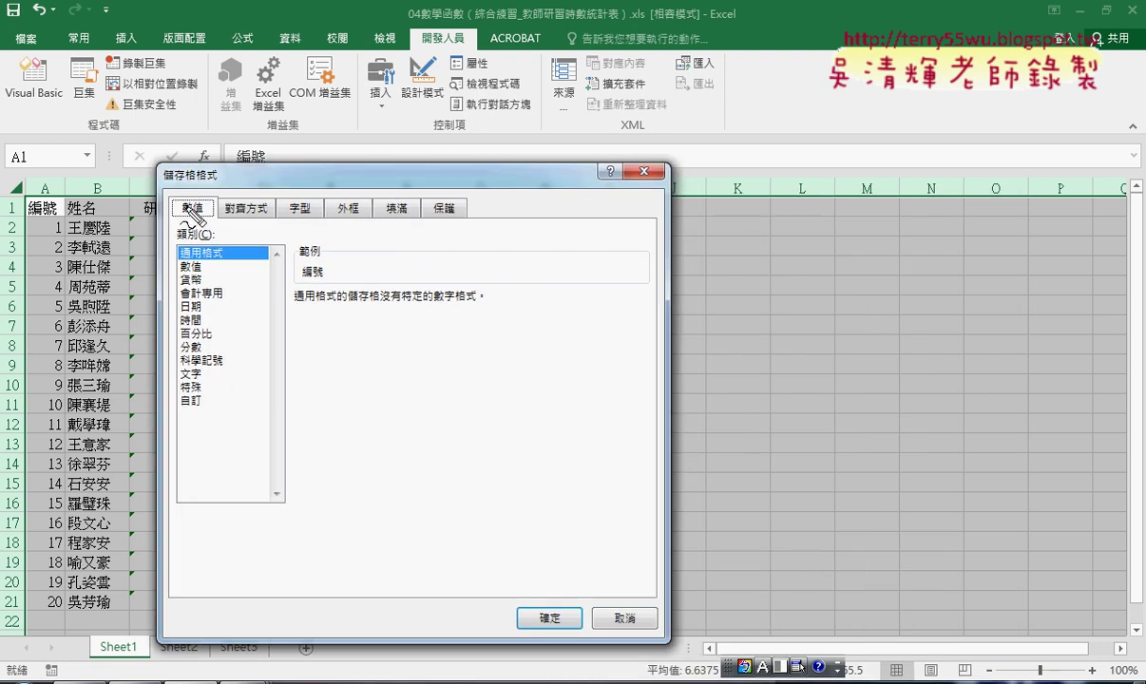
mouse_move(197, 215)
mouse_down()
mouse_move(176, 220)
mouse_move(203, 222)
mouse_up()
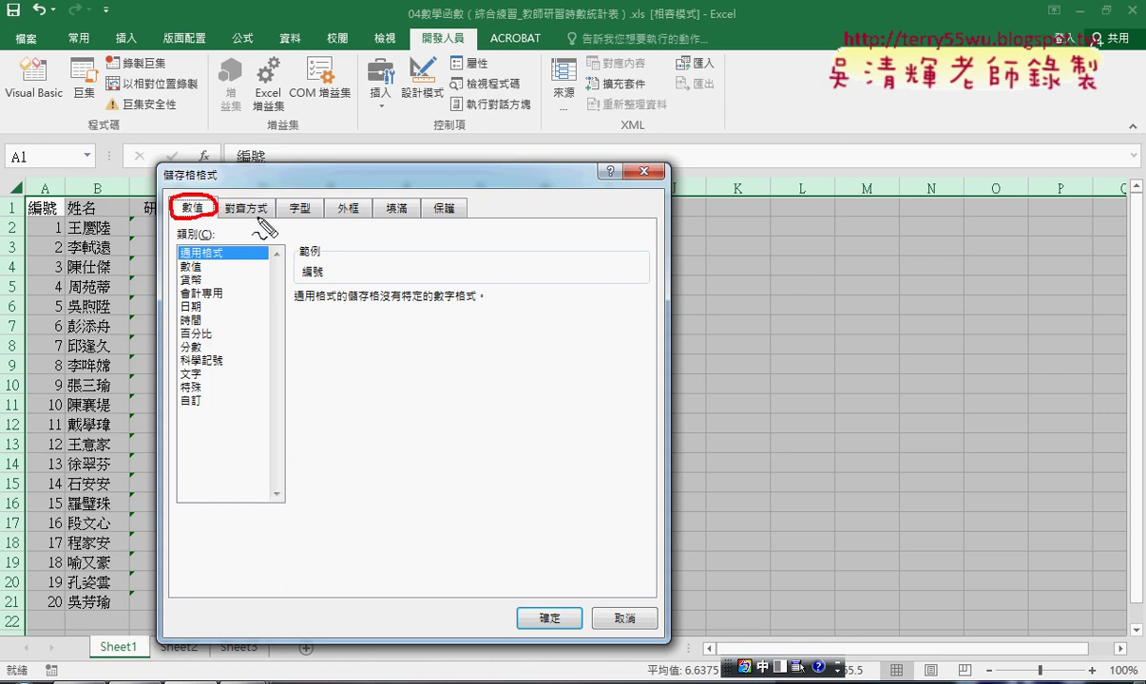
drag(450, 225, 455, 226)
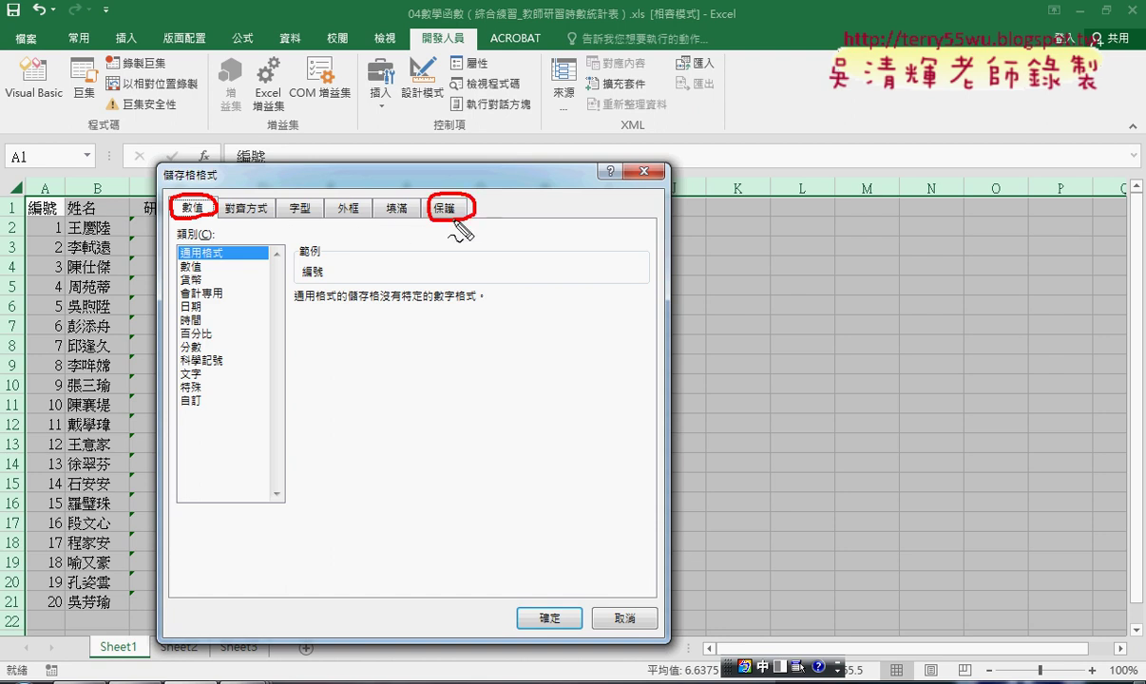
mouse_move(394, 112)
mouse_down()
mouse_move(440, 190)
mouse_move(452, 158)
mouse_up()
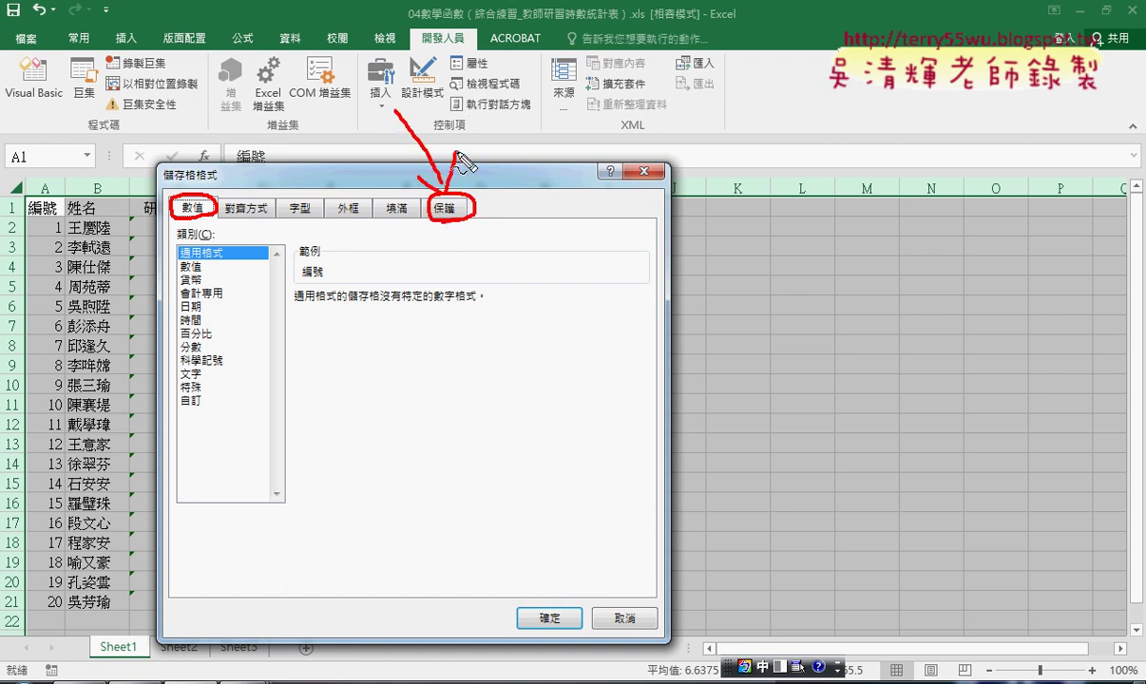
key(Escape)
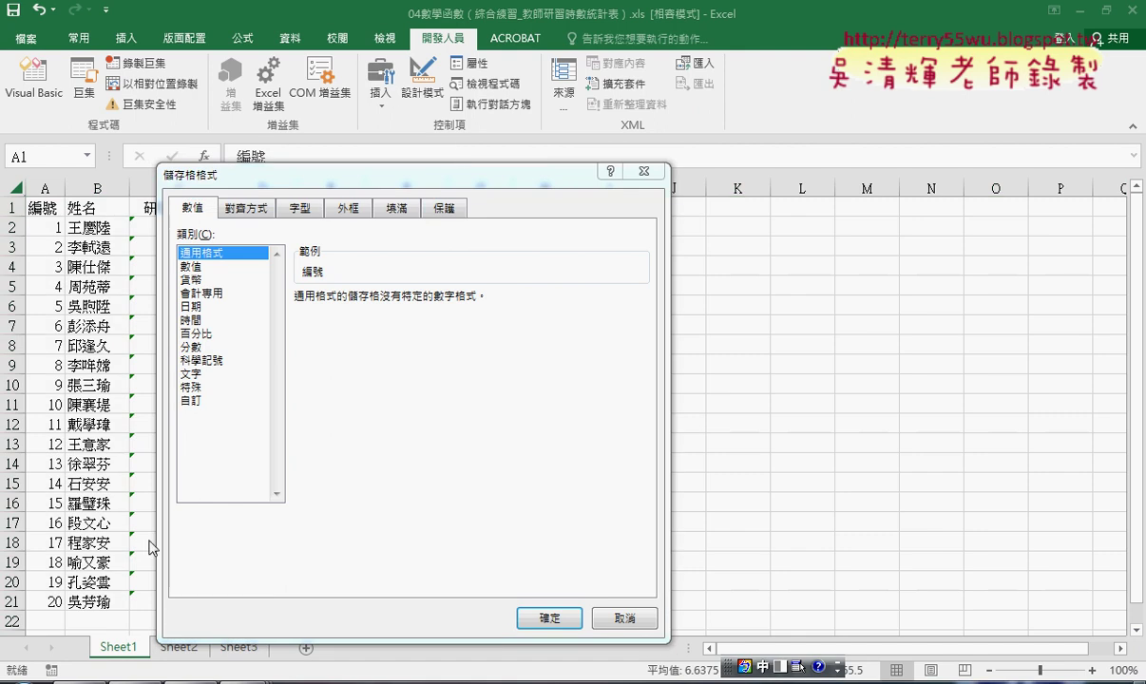
click(444, 214)
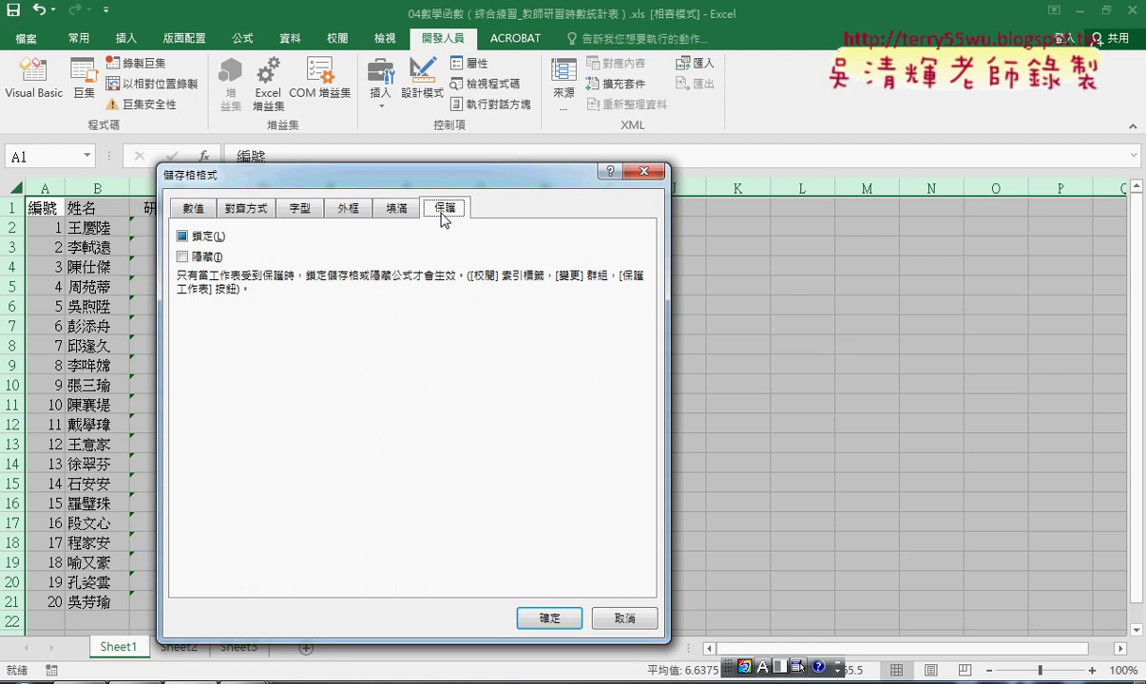
Step: Tick both 鎖定 and 隱藏 for all cells and confirm with 確定
drag(468, 169, 658, 101)
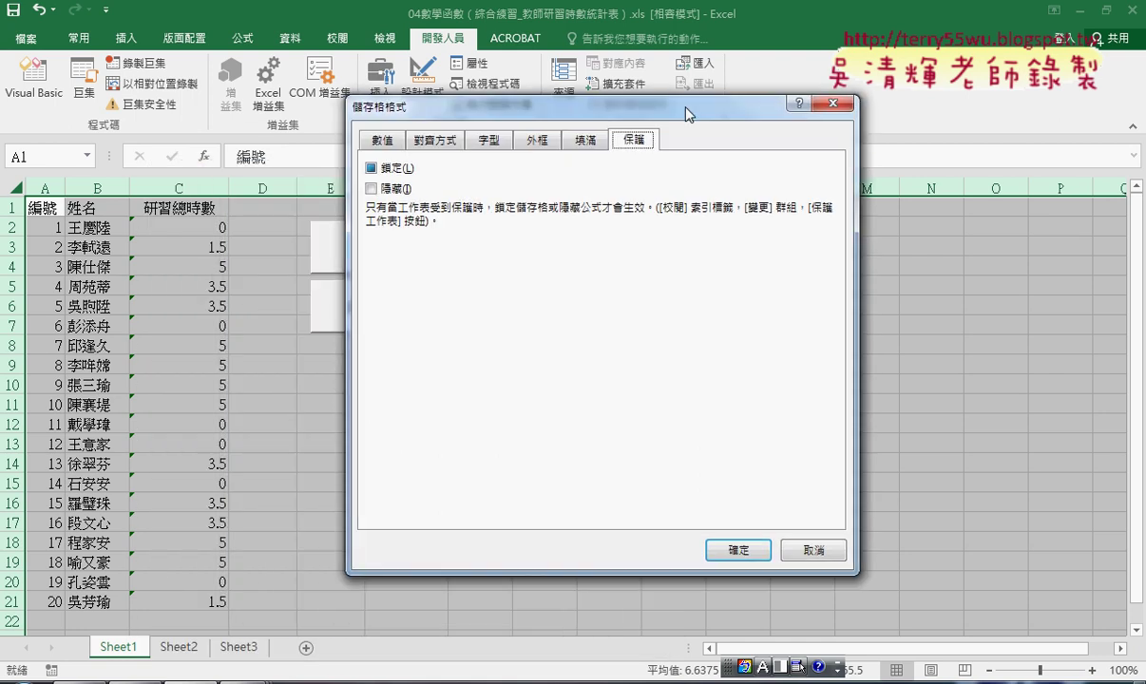
click(392, 170)
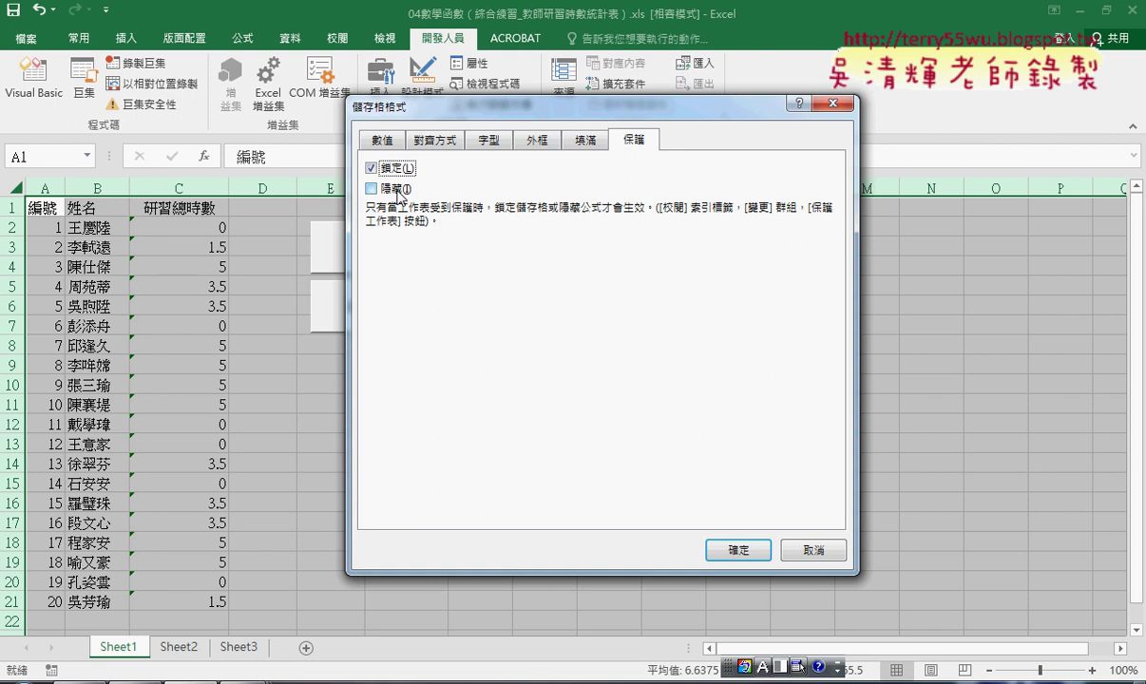
key(shift)
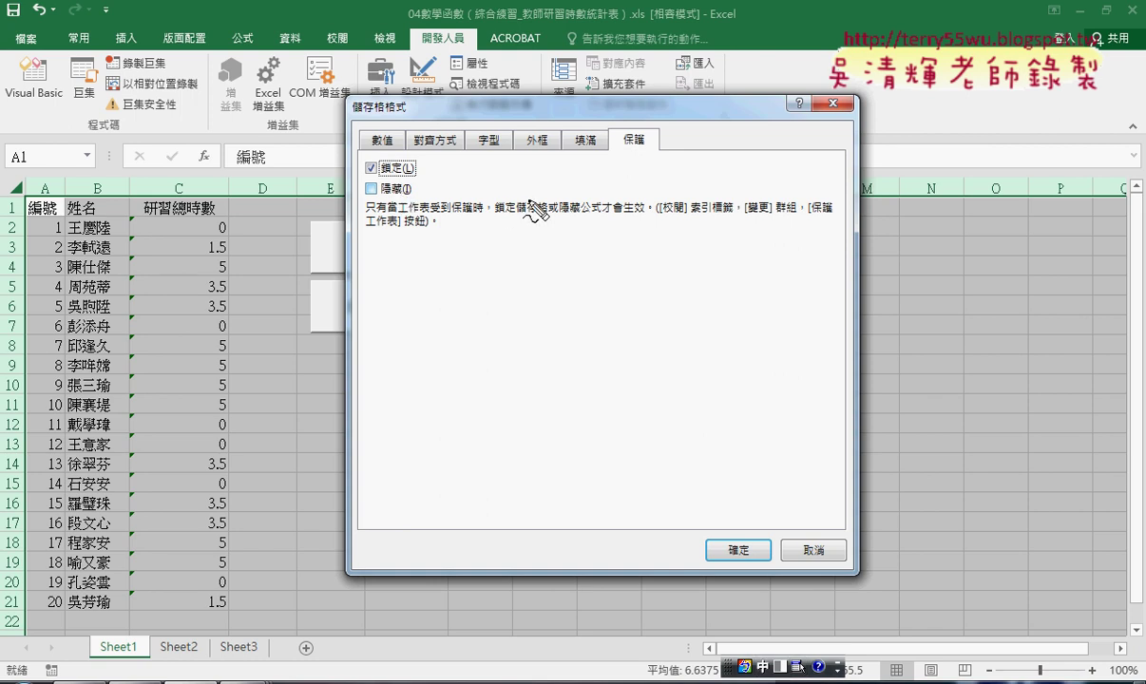
drag(382, 197, 409, 193)
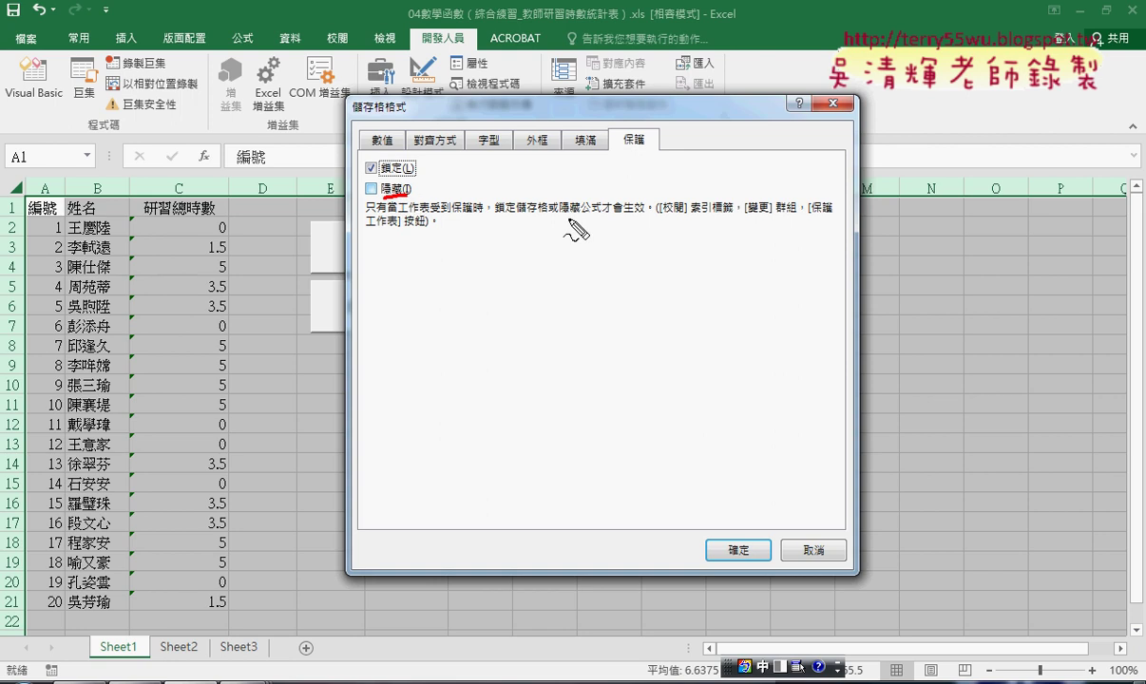
drag(562, 217, 600, 215)
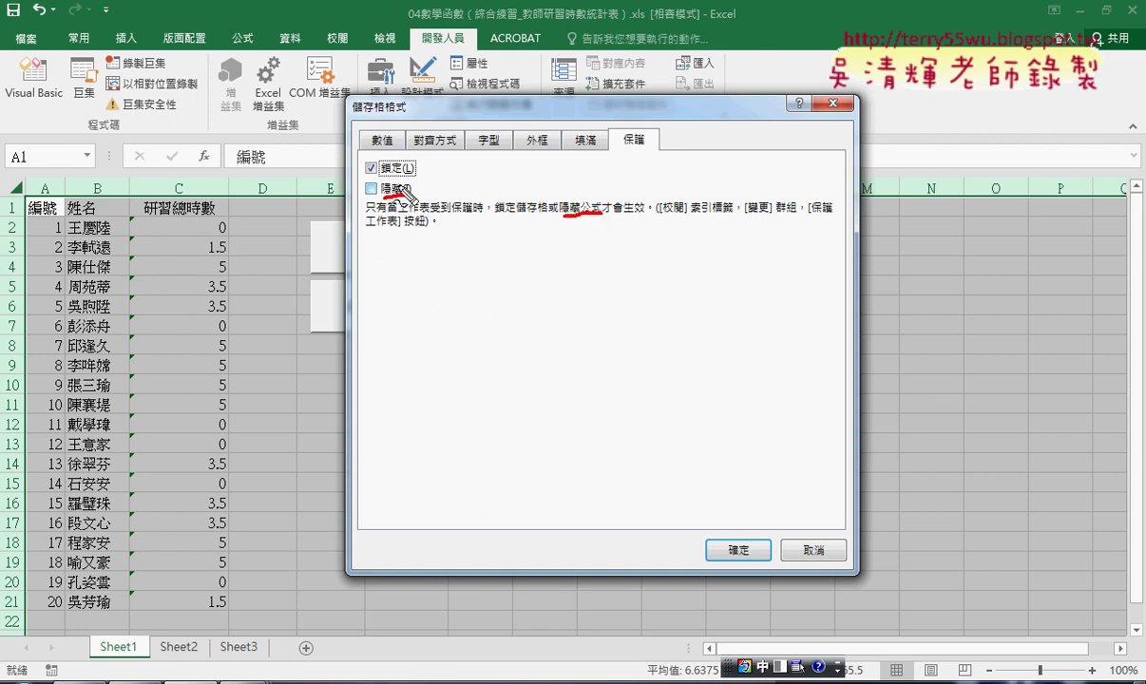
drag(413, 174, 386, 176)
drag(368, 191, 409, 182)
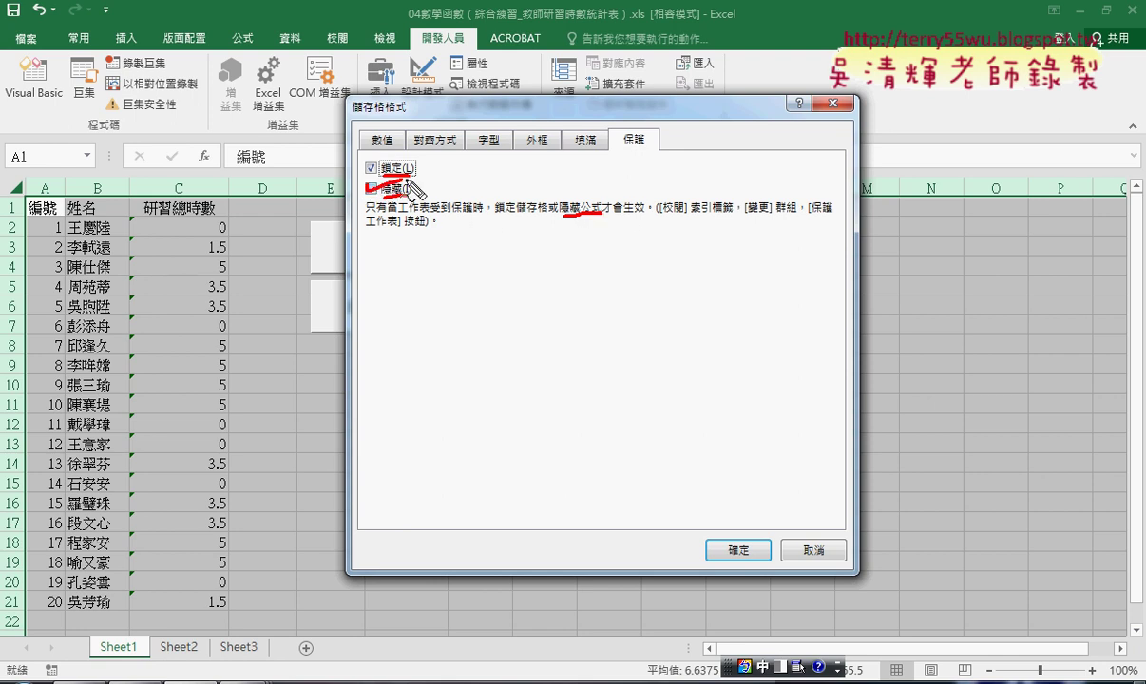
key(Escape)
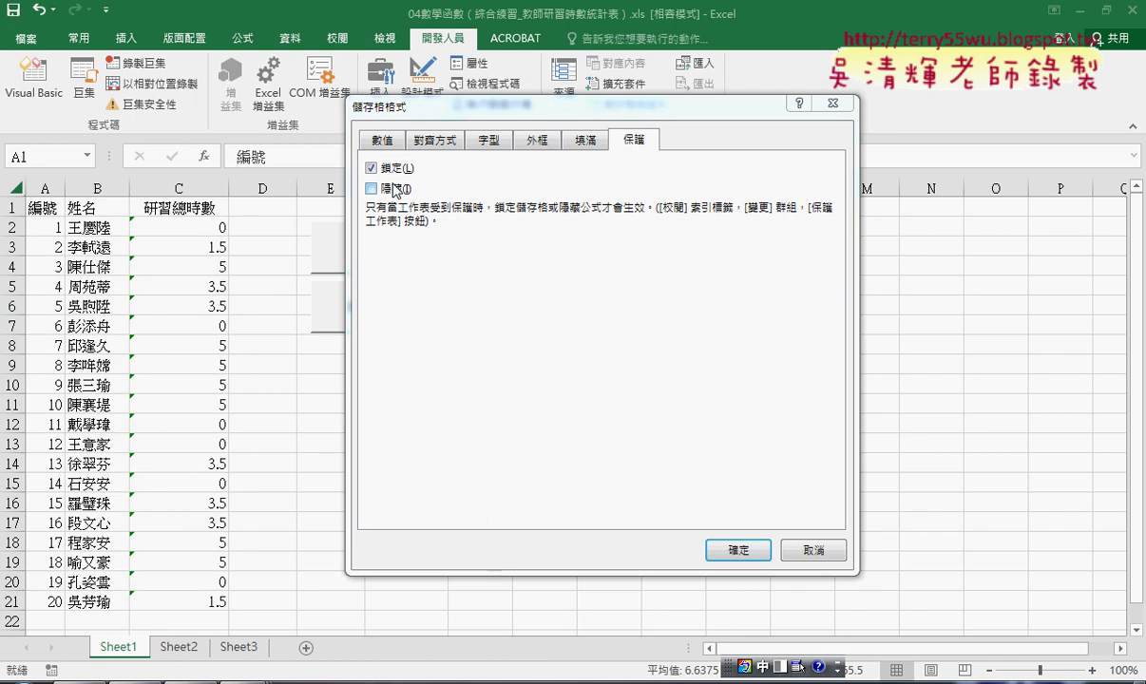
click(370, 189)
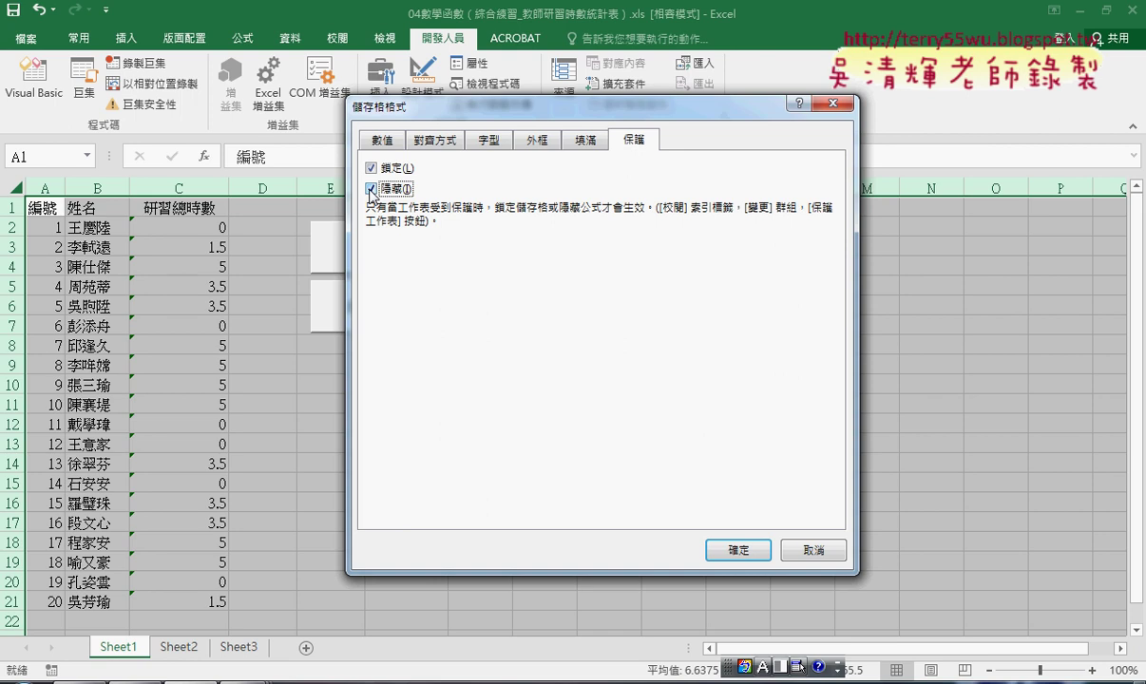
click(741, 549)
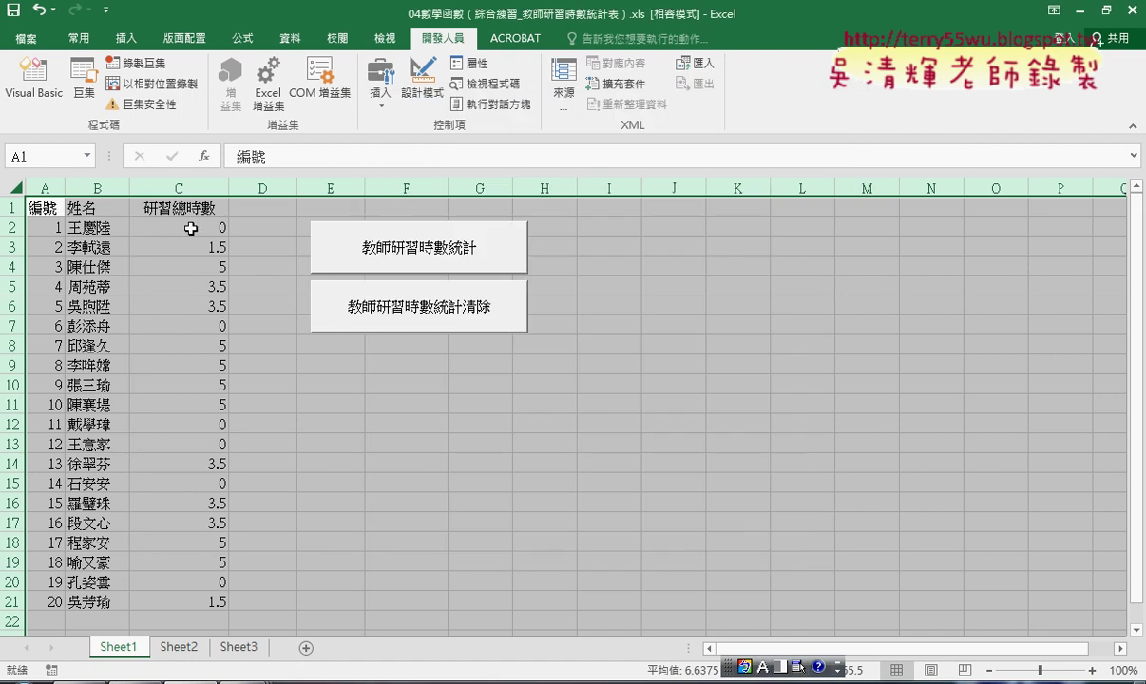
click(190, 230)
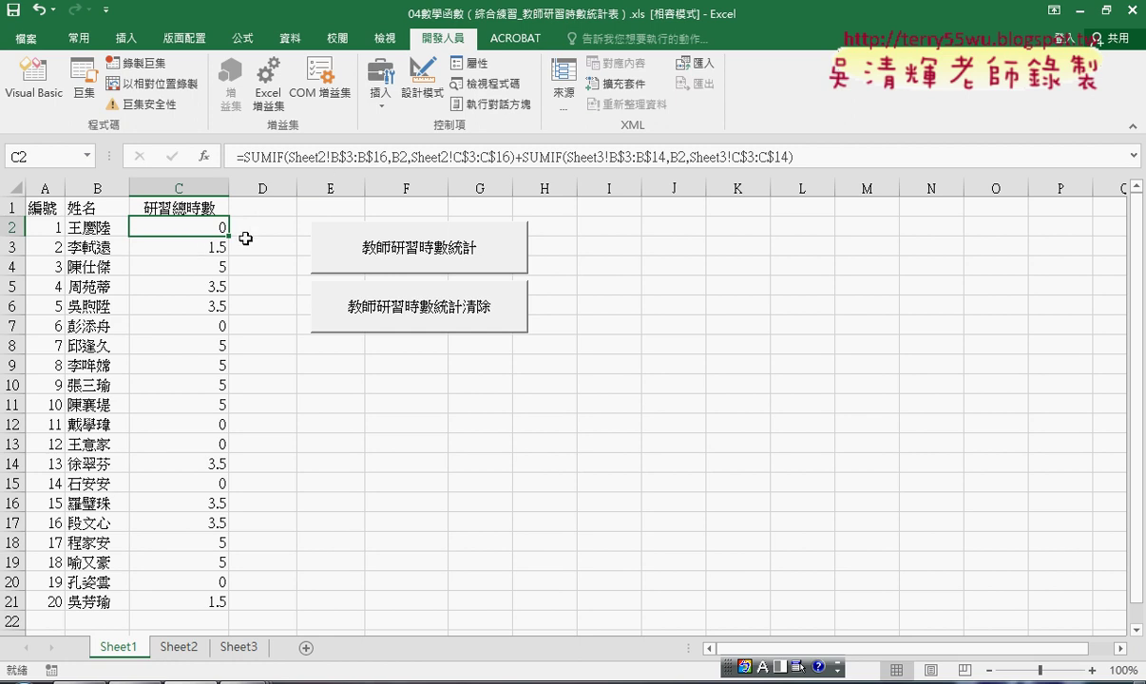
click(335, 39)
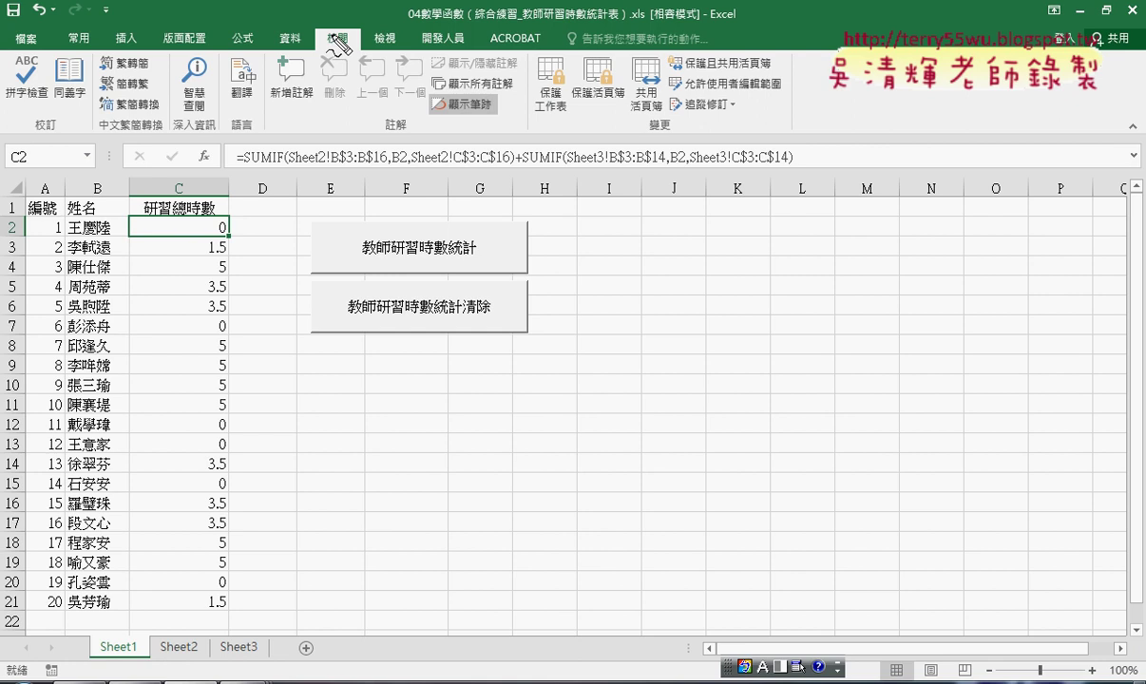
key(shift)
drag(342, 27, 353, 57)
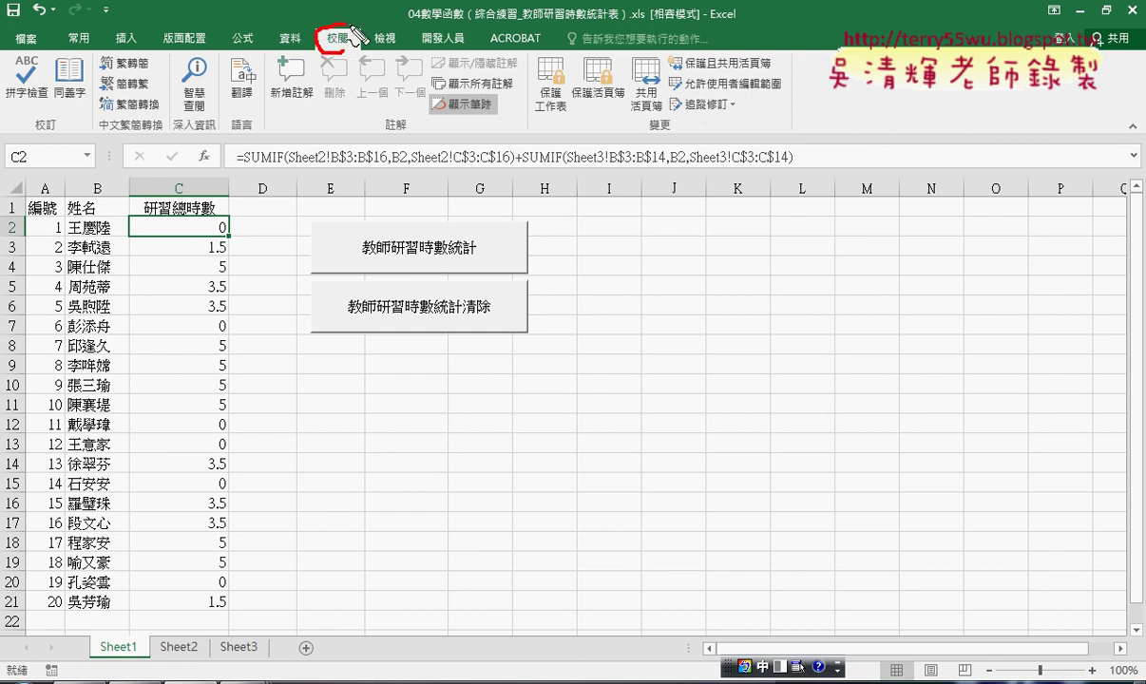
drag(544, 122, 557, 132)
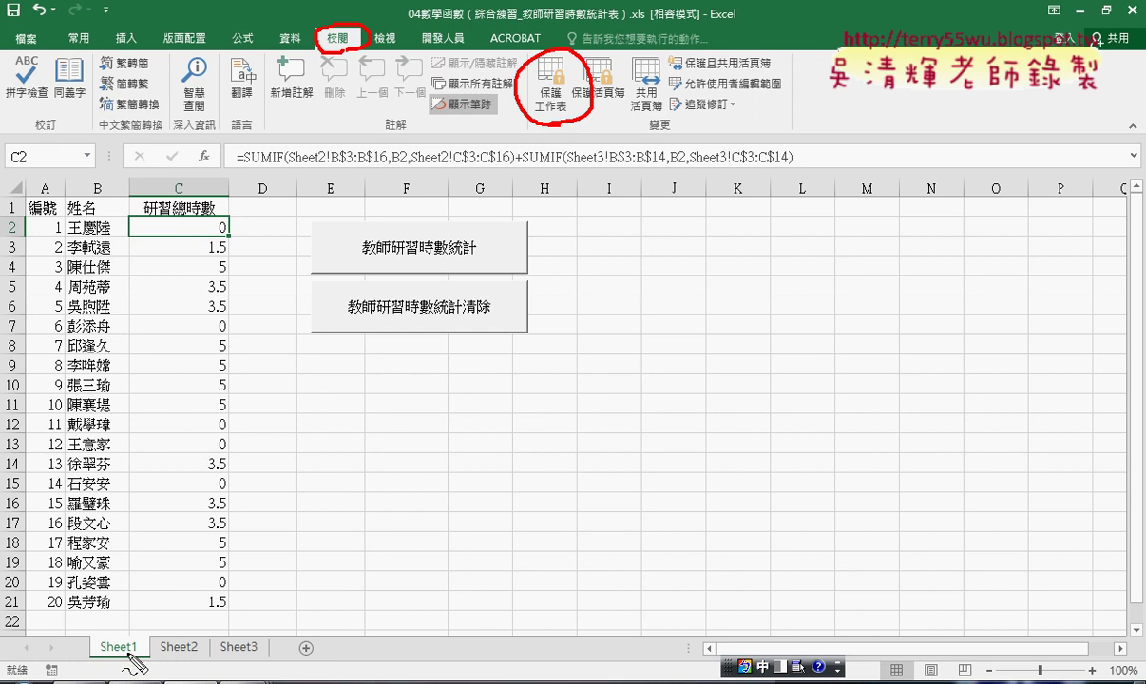
drag(137, 634, 133, 662)
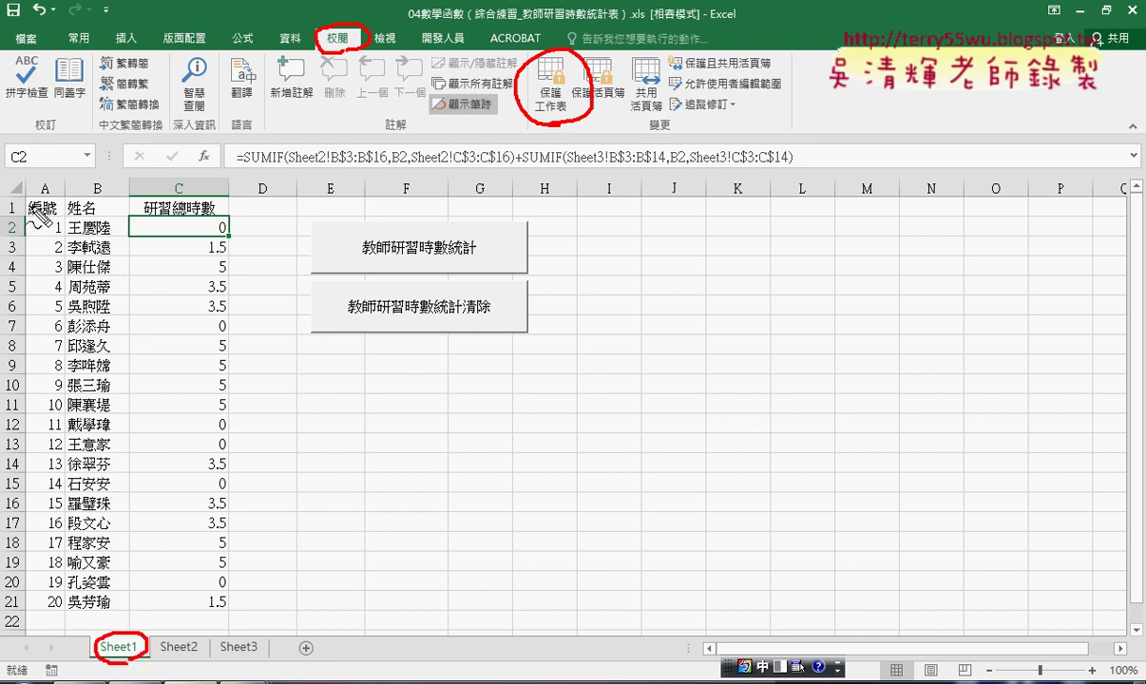
drag(37, 181, 30, 214)
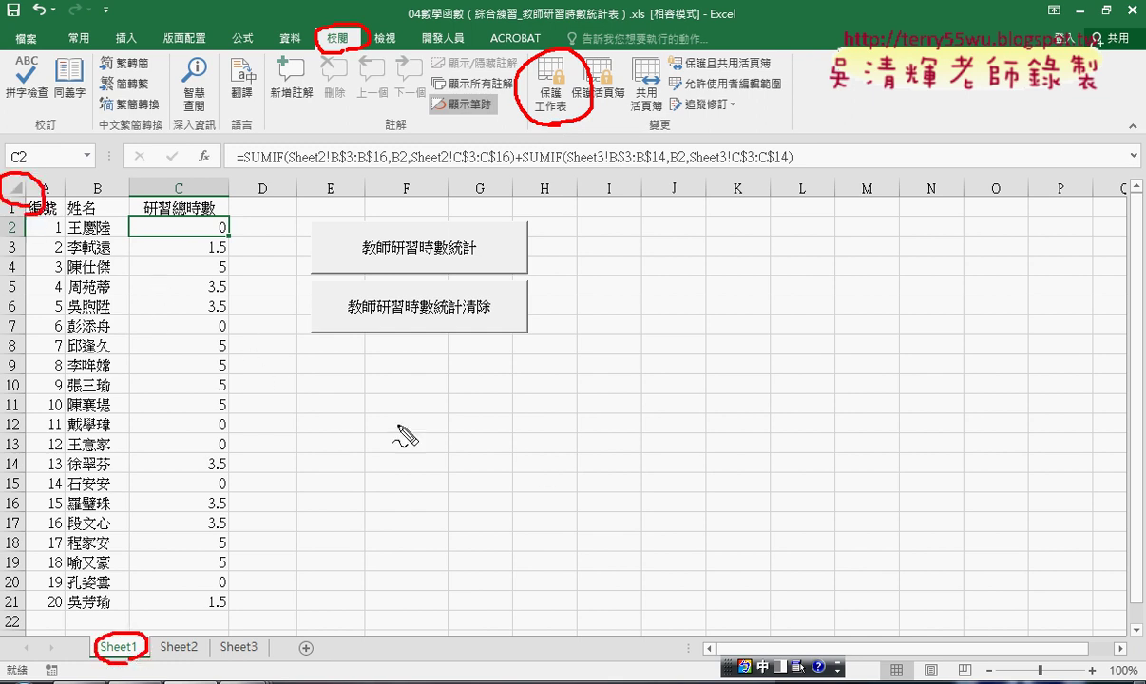
drag(345, 46, 477, 131)
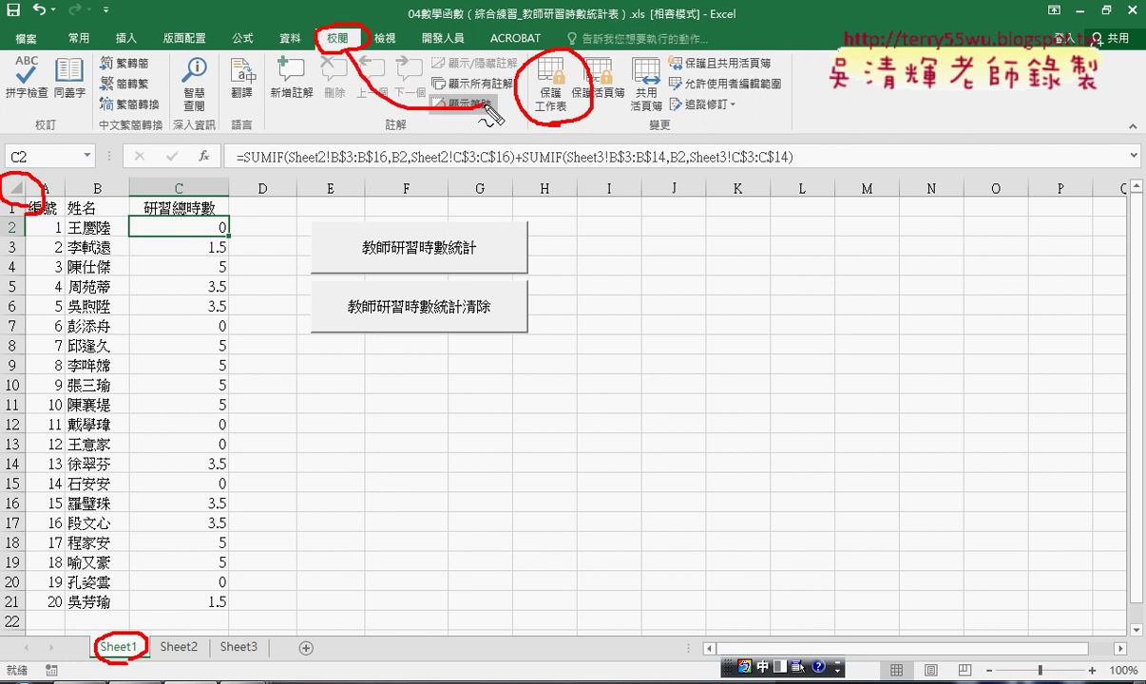
click(465, 104)
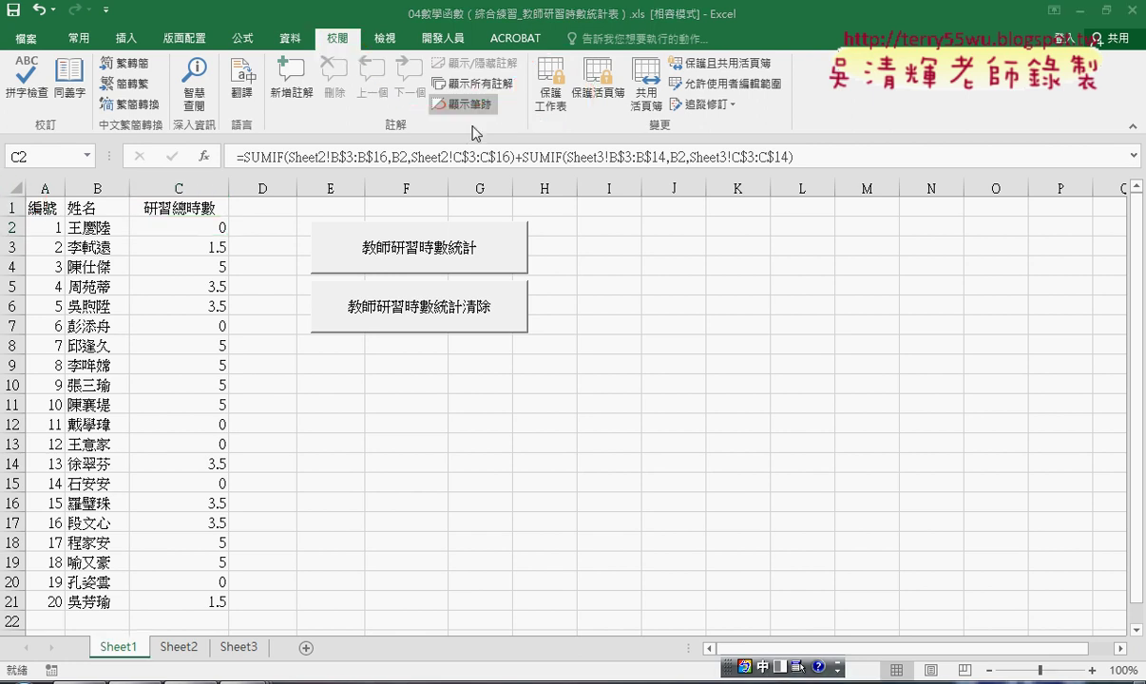
Step: Protect Sheet1 without a password and verify that editing C2 is refused with a warning
click(551, 95)
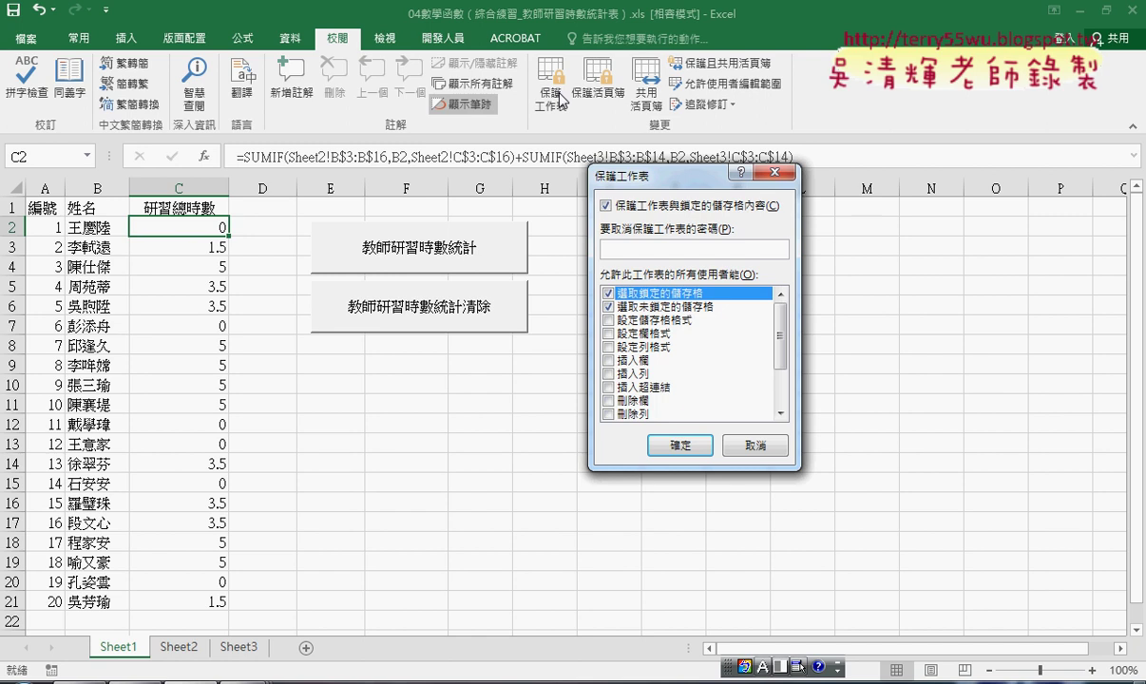
click(677, 442)
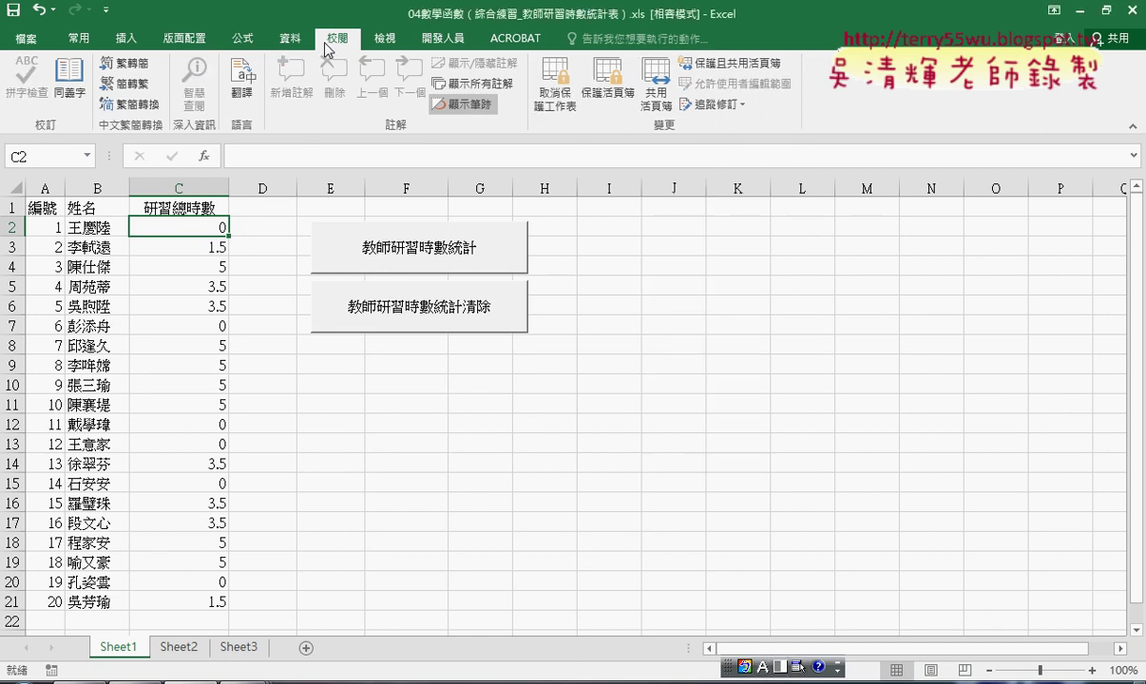
double_click(204, 218)
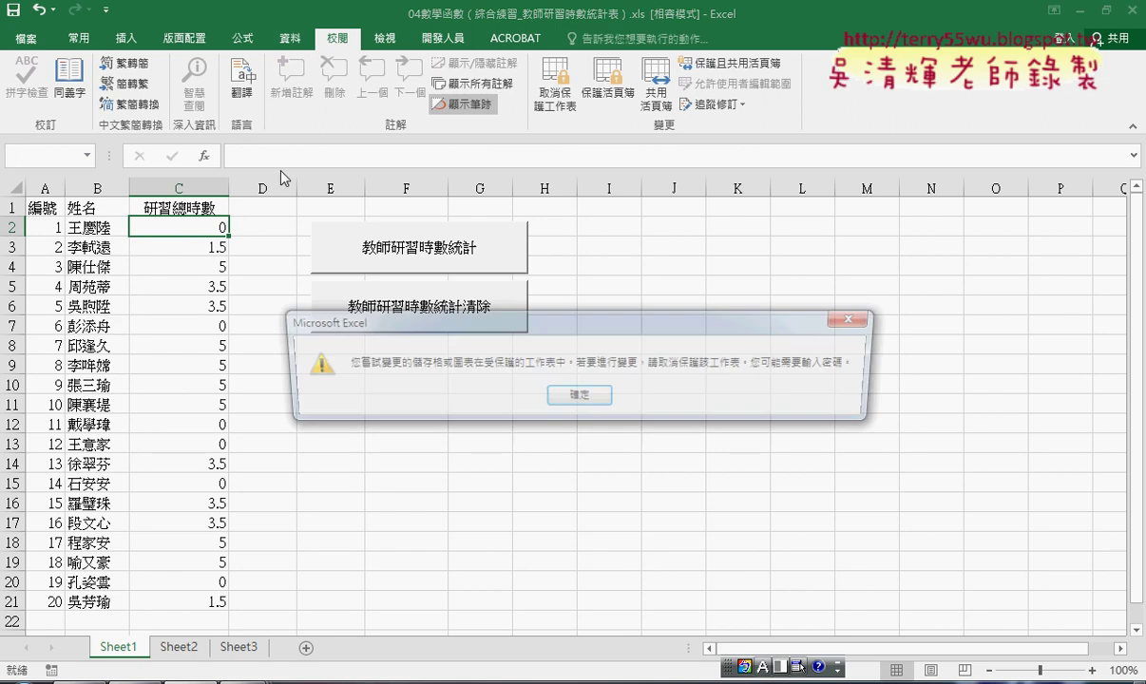
click(578, 396)
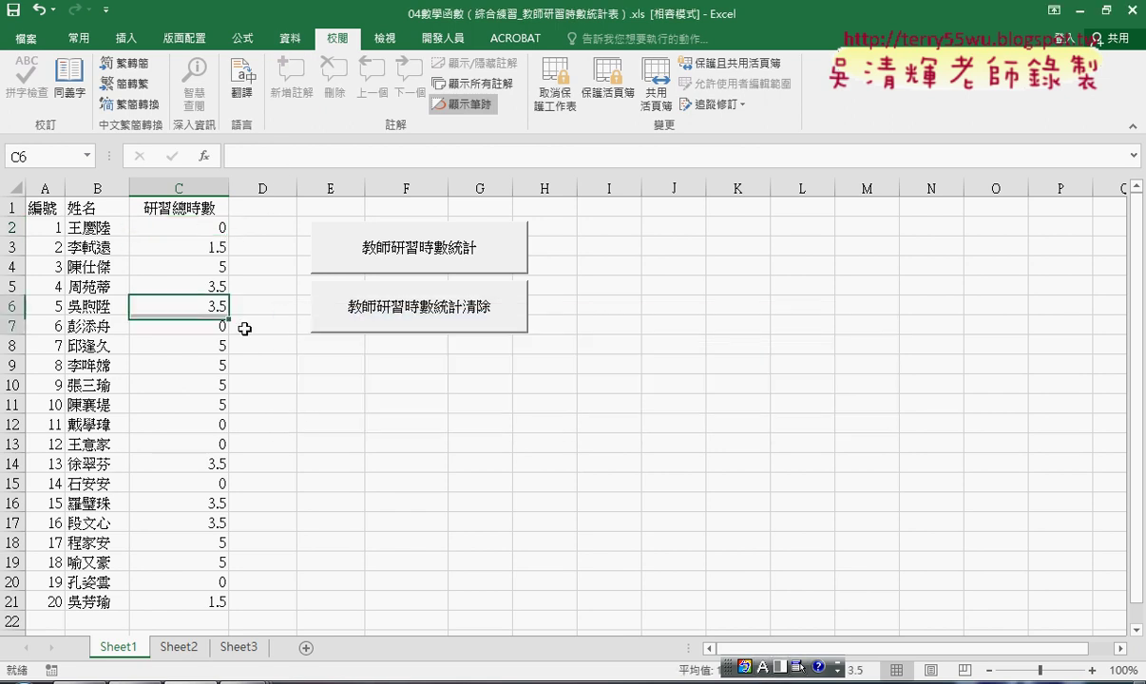
drag(213, 306, 223, 326)
double_click(181, 226)
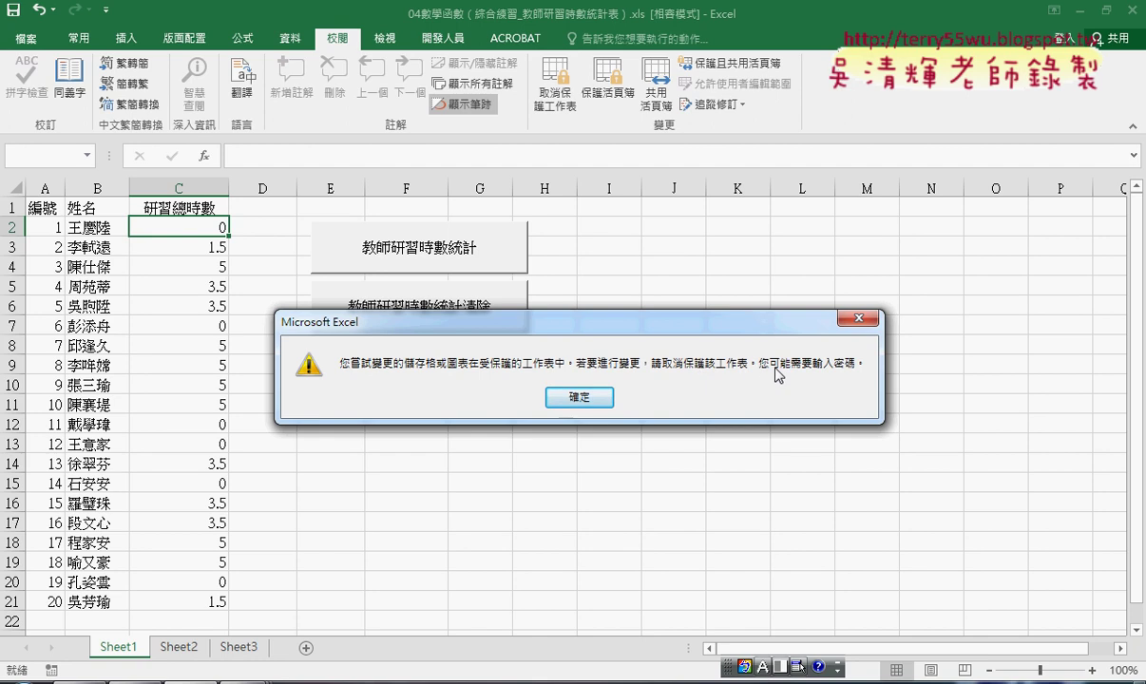
click(568, 395)
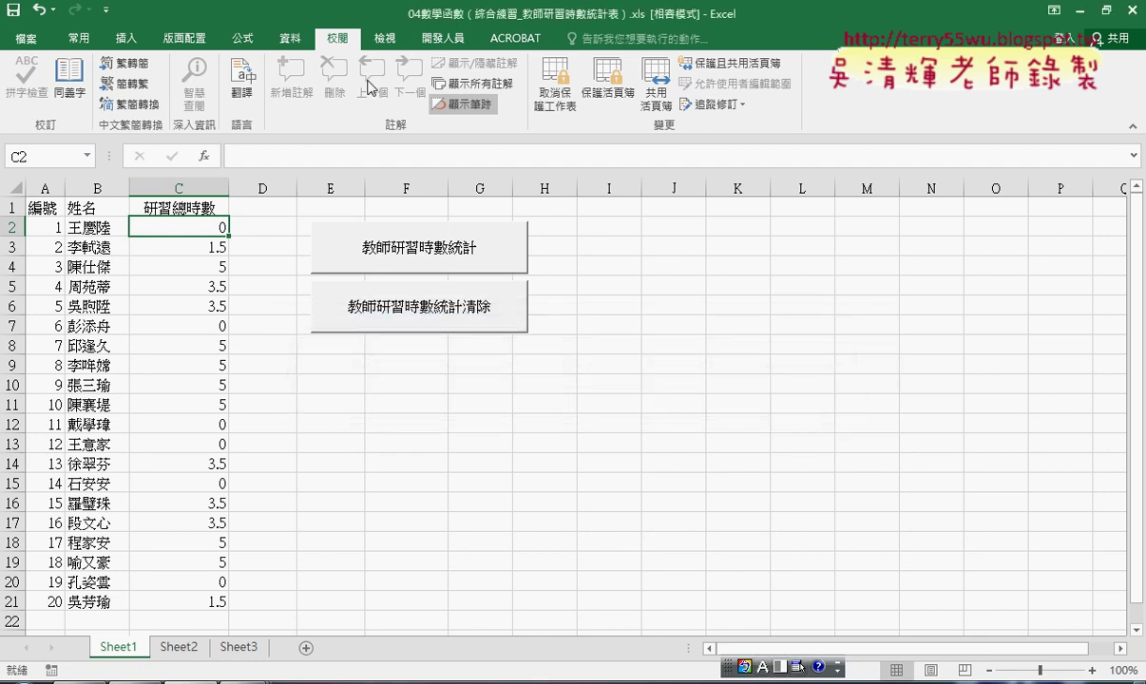
click(66, 38)
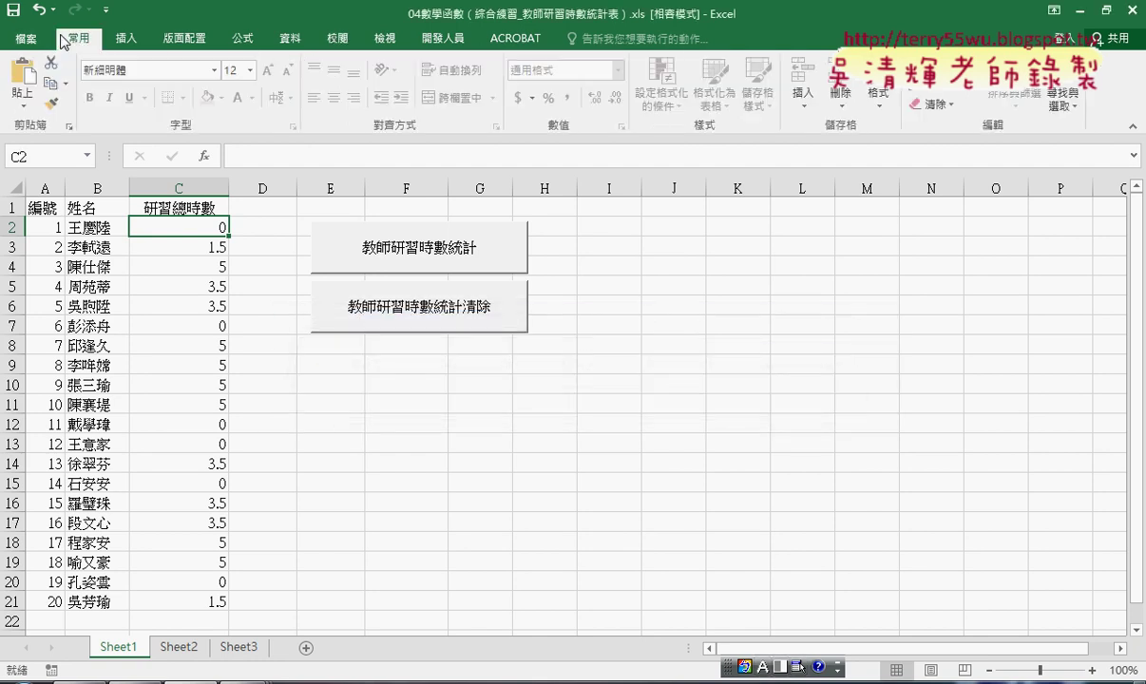
click(337, 38)
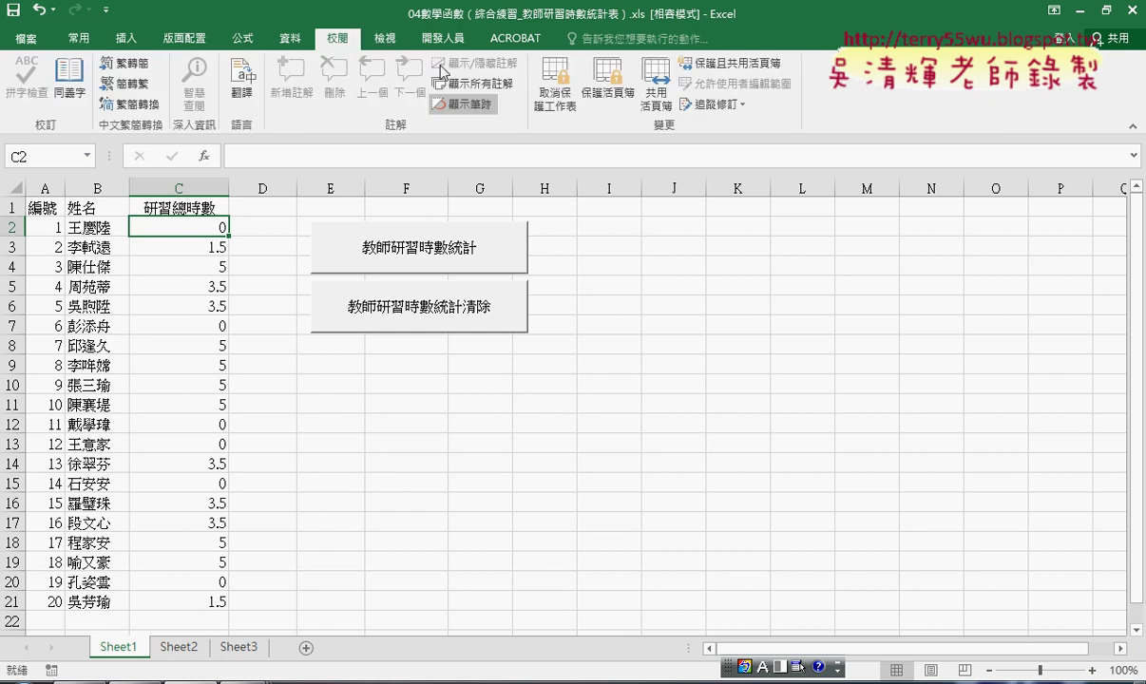
Step: Unprotect Sheet1 with 取消保護工作表 on the Review ribbon
click(551, 107)
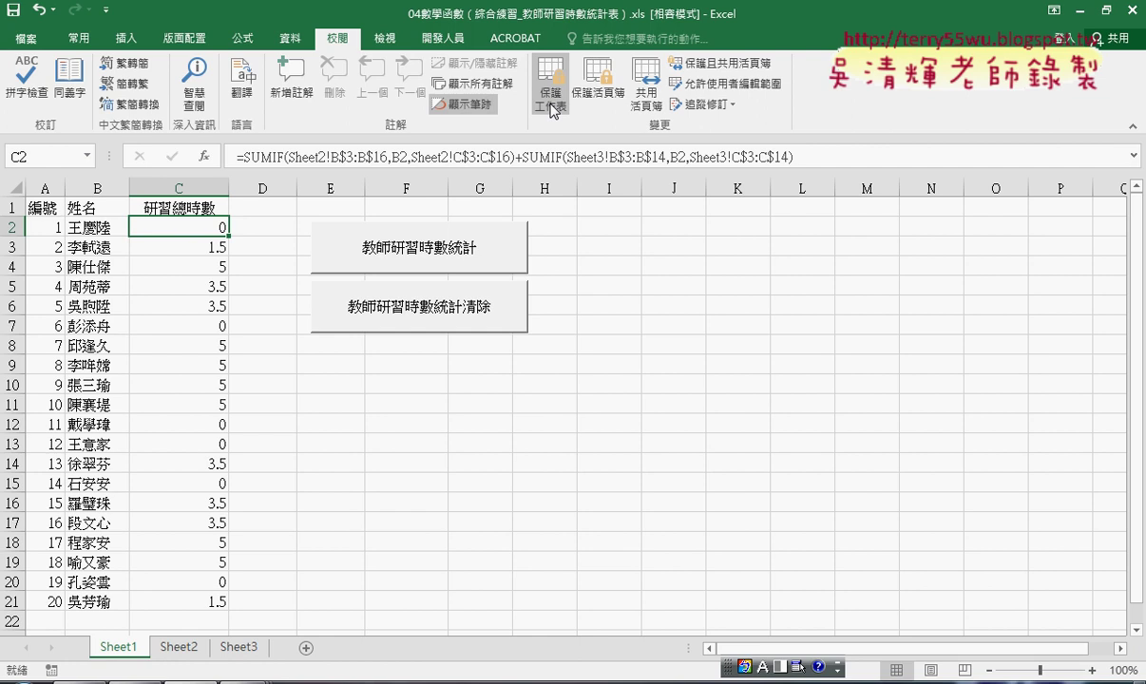
Step: Protect Sheet1 with a password, entering it twice to confirm
click(551, 111)
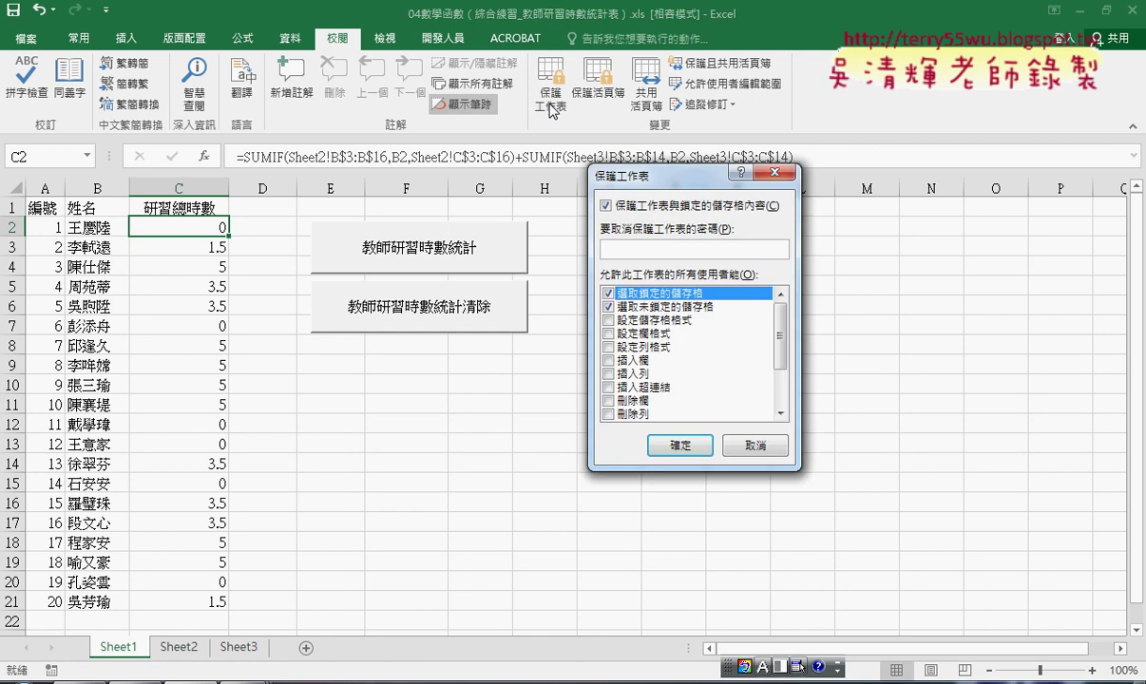
key(Return)
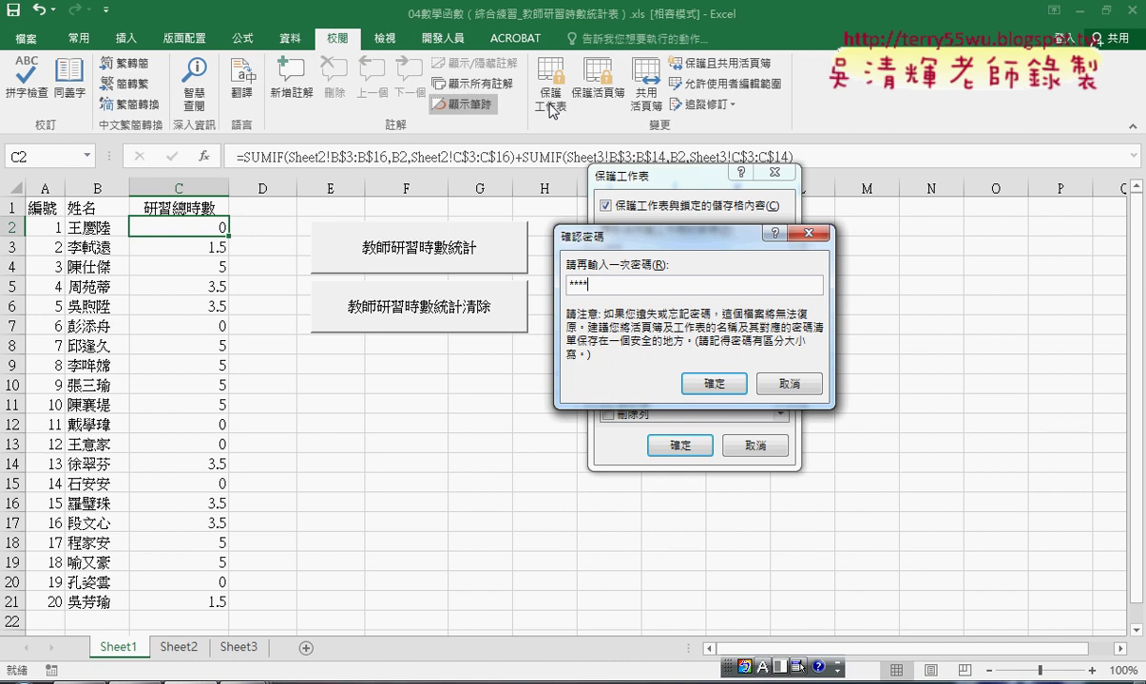
key(Return)
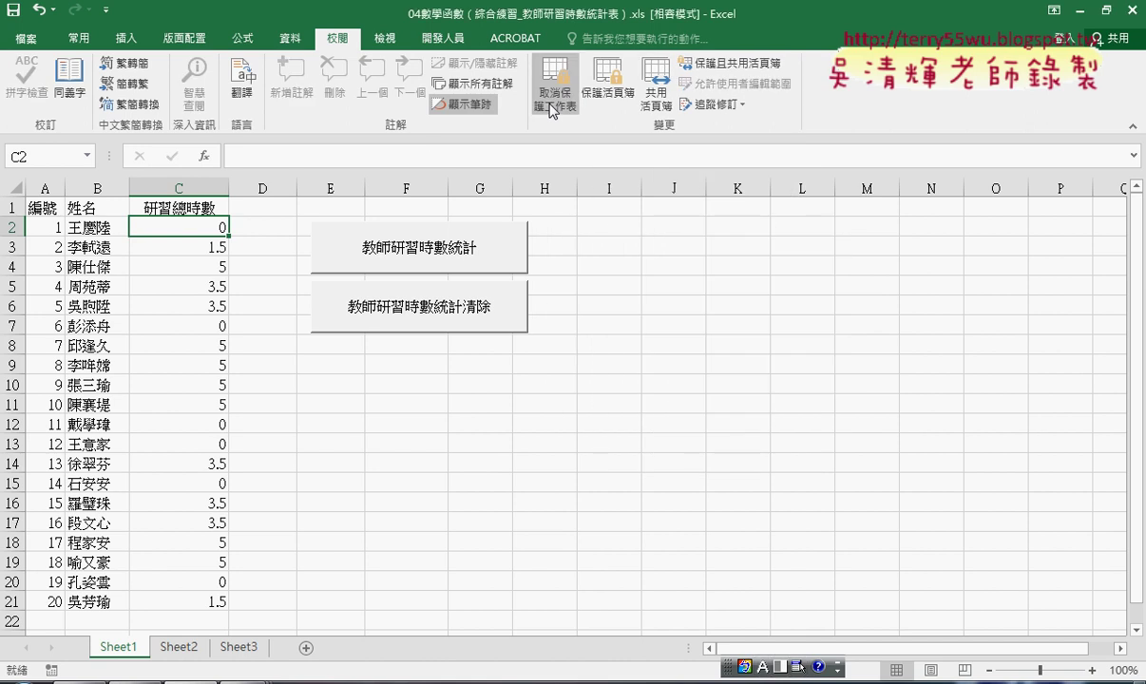
click(591, 480)
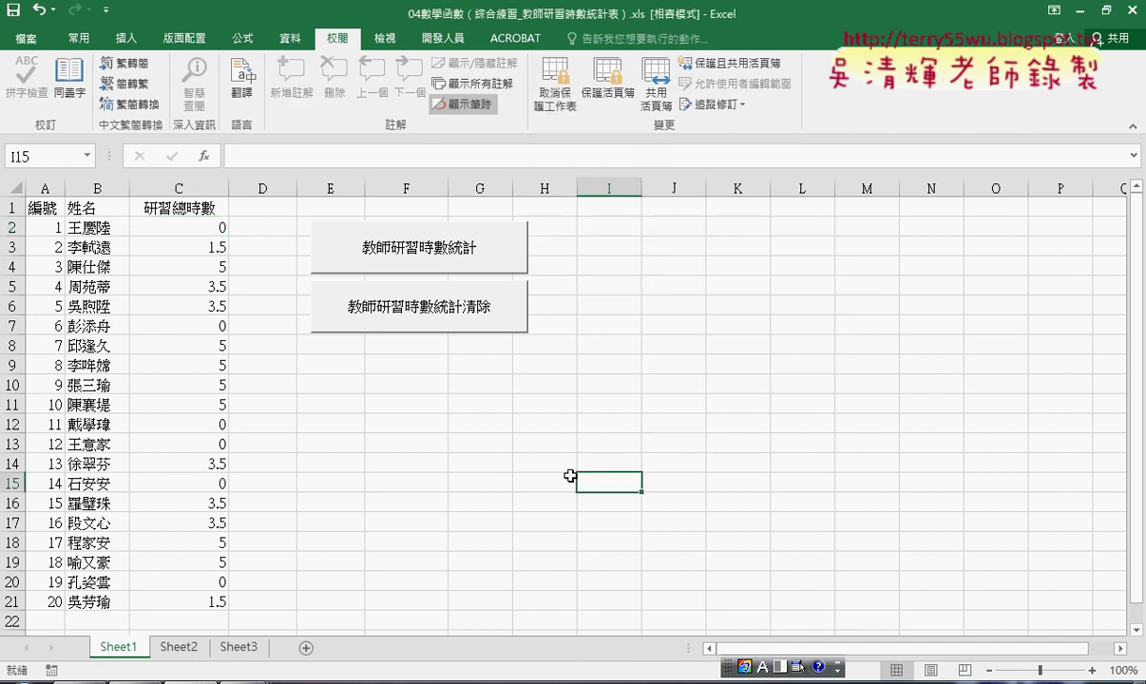
click(205, 229)
click(195, 249)
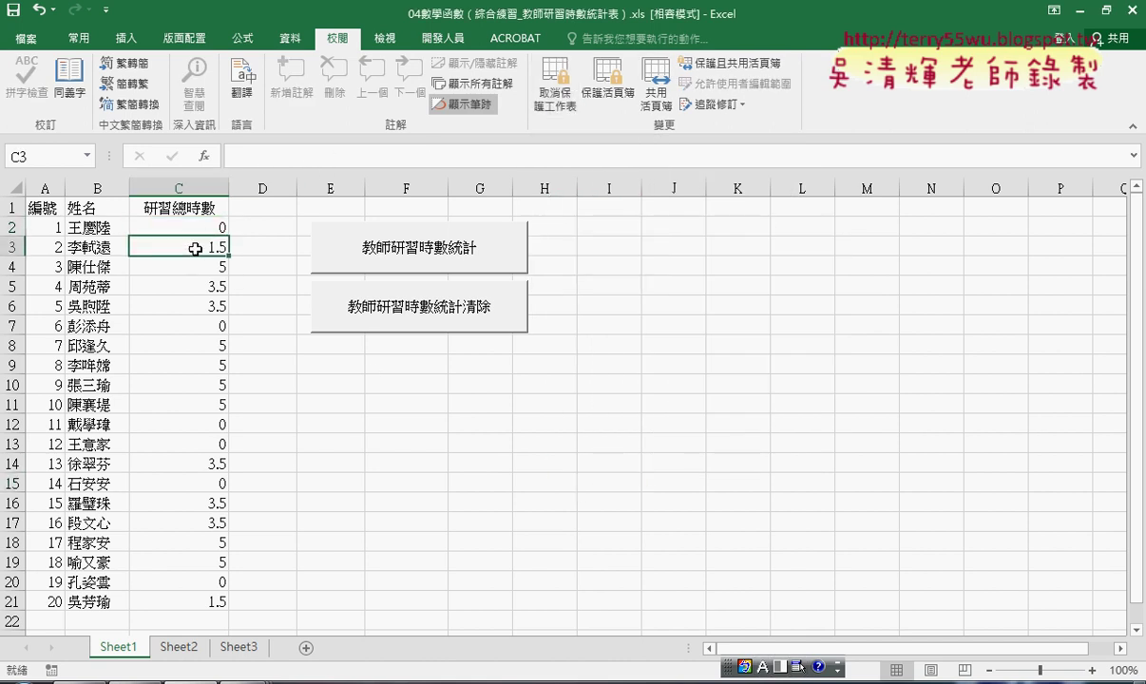
click(213, 228)
key(Delete)
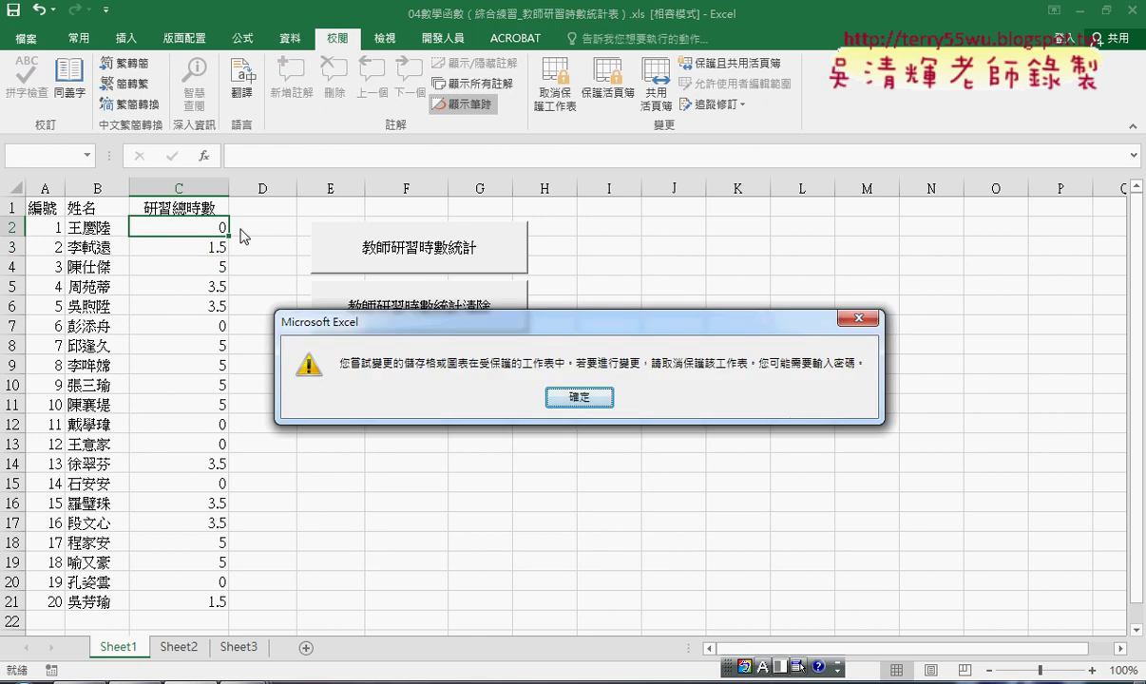
click(579, 397)
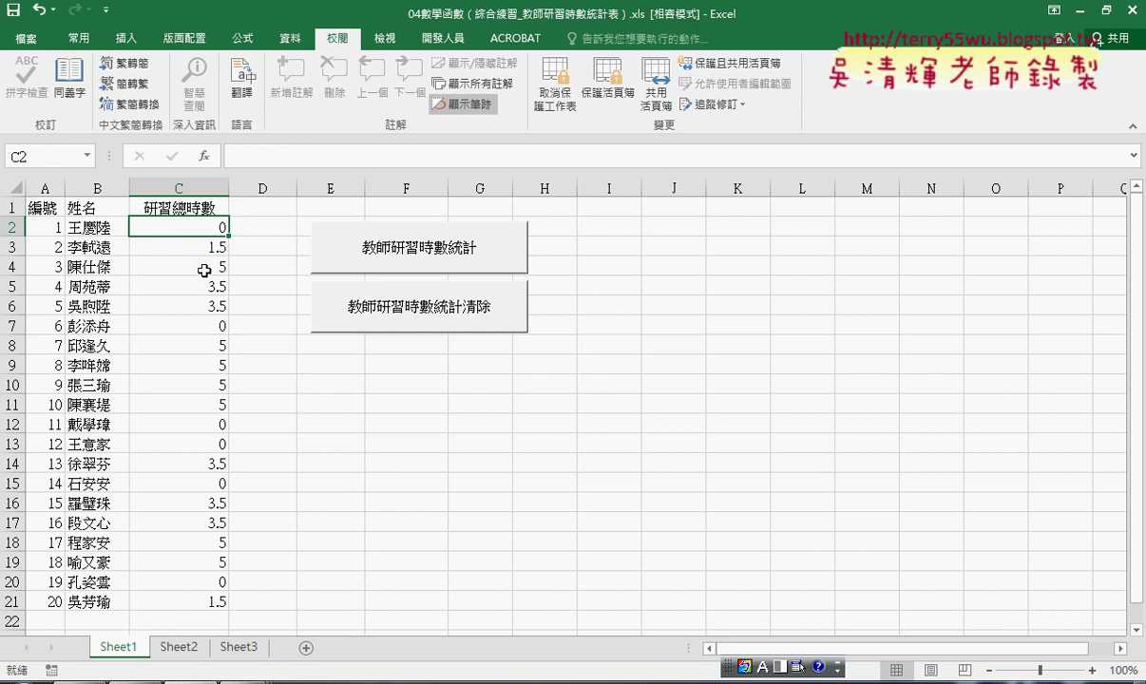
click(278, 43)
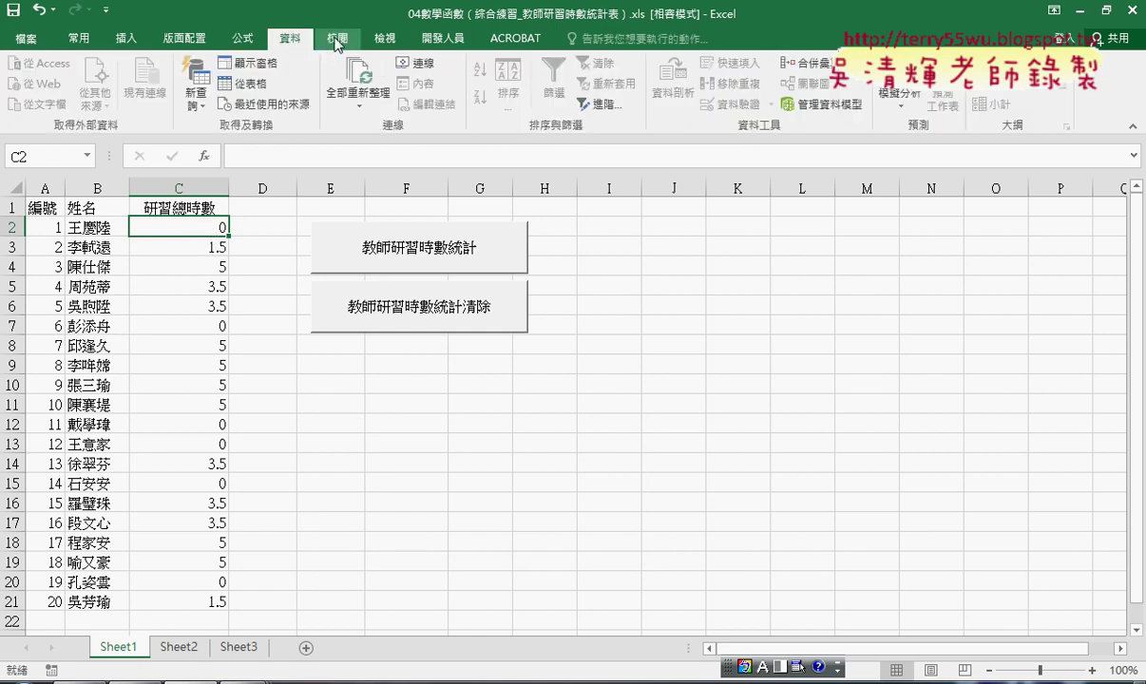
click(337, 42)
click(551, 95)
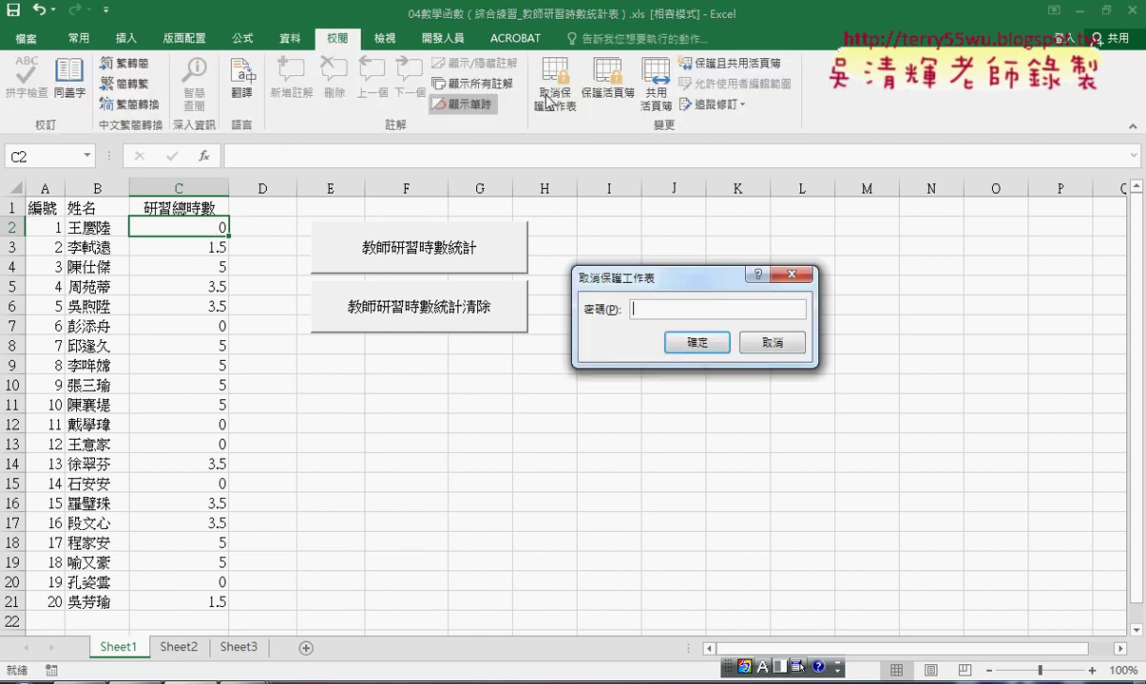
text(*)
text(*)
key(Return)
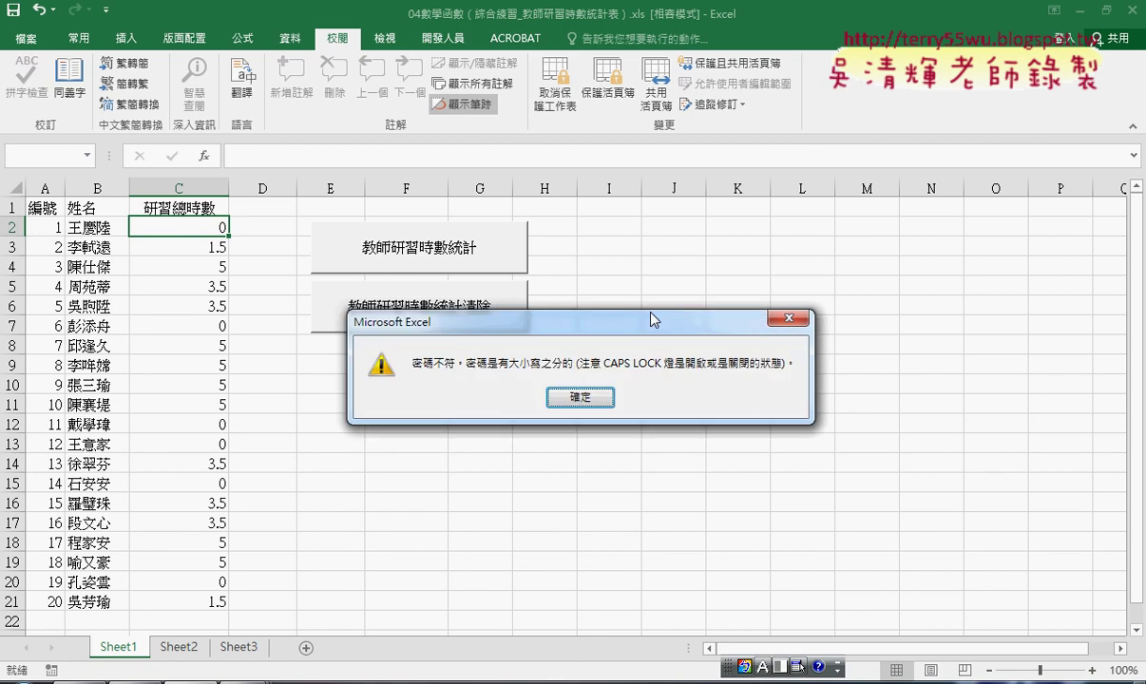
key(Return)
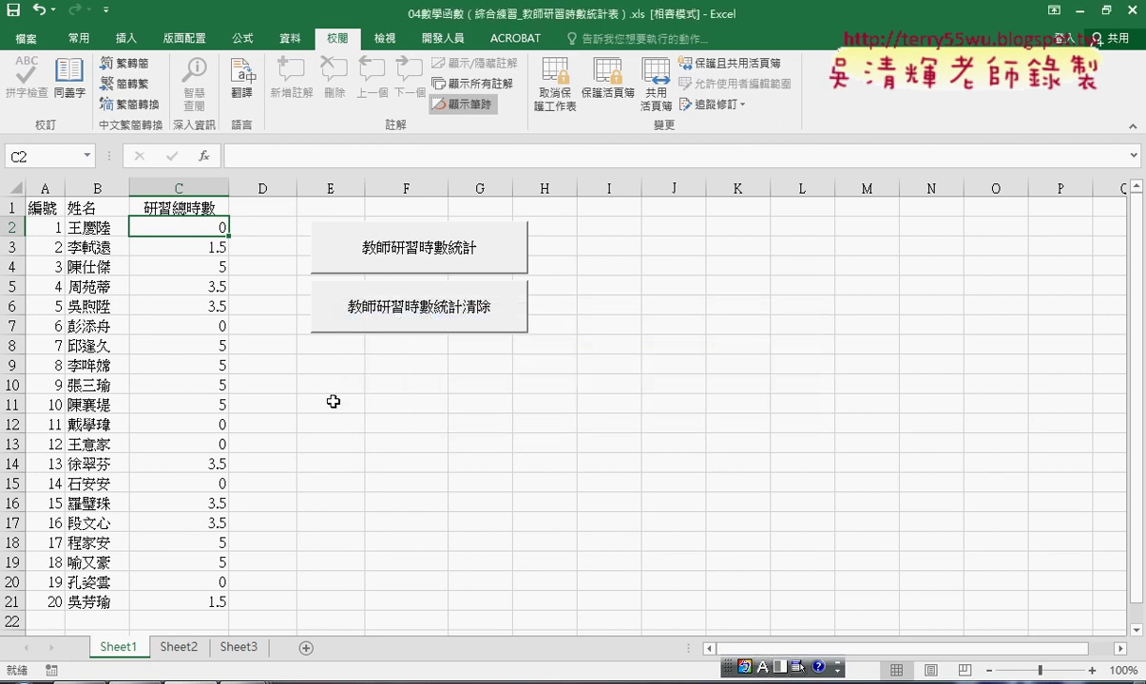
Step: Click through the total-hours cells from C2 down to C7
click(211, 287)
click(200, 225)
click(204, 267)
click(200, 225)
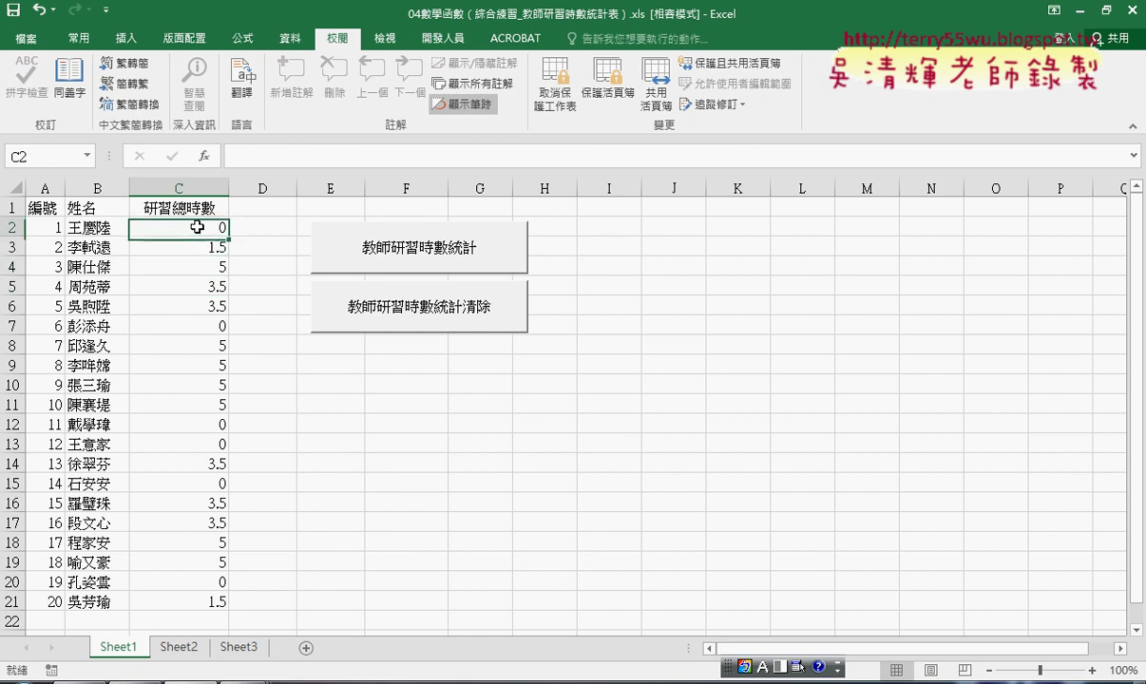
click(195, 247)
click(191, 325)
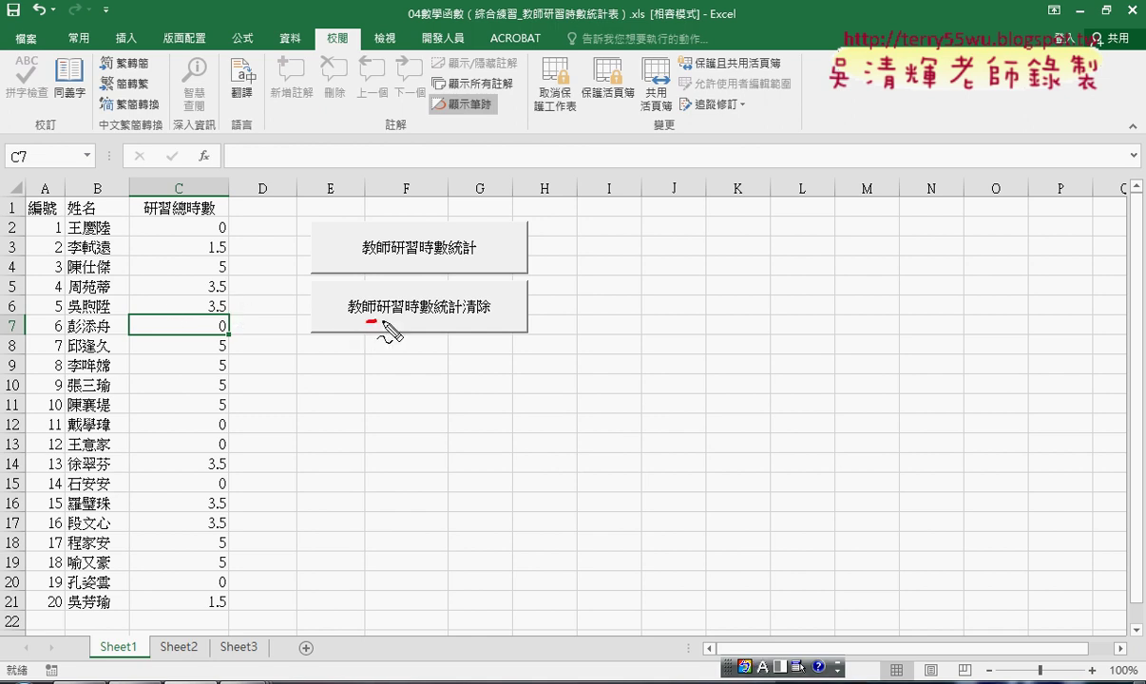
Step: Run the 教師研習時數統計清除 macro, which fails with run-time error 1004
drag(382, 321, 494, 320)
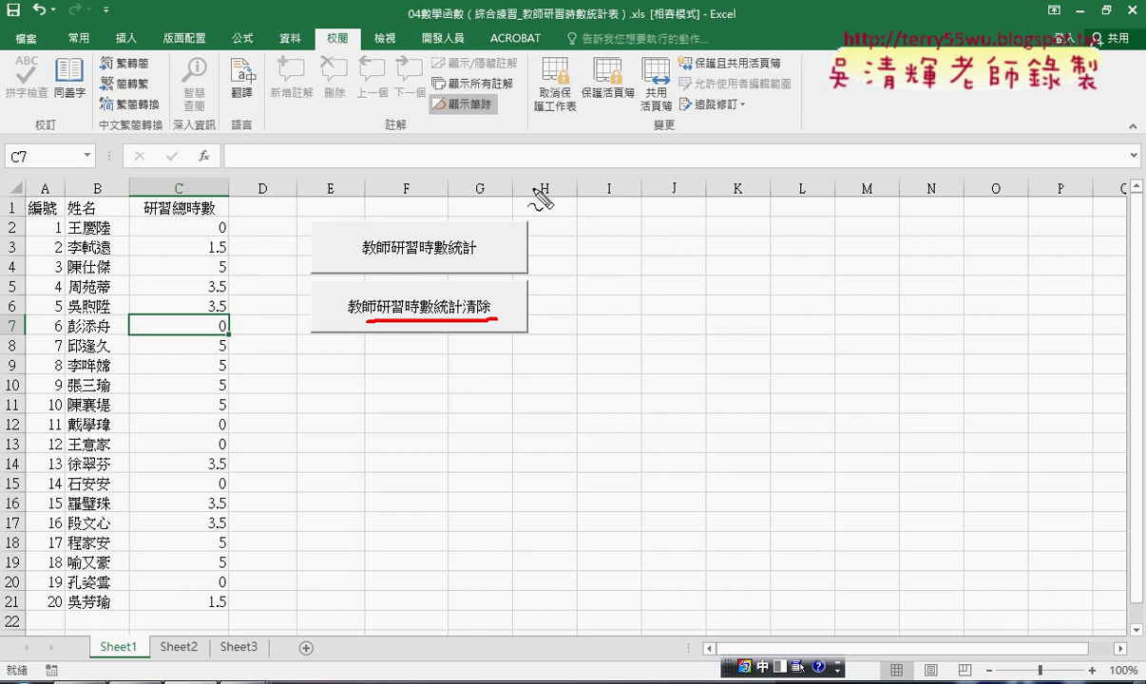
drag(537, 36, 549, 143)
mouse_move(399, 169)
mouse_down()
mouse_move(487, 122)
mouse_move(472, 152)
mouse_up()
key(Escape)
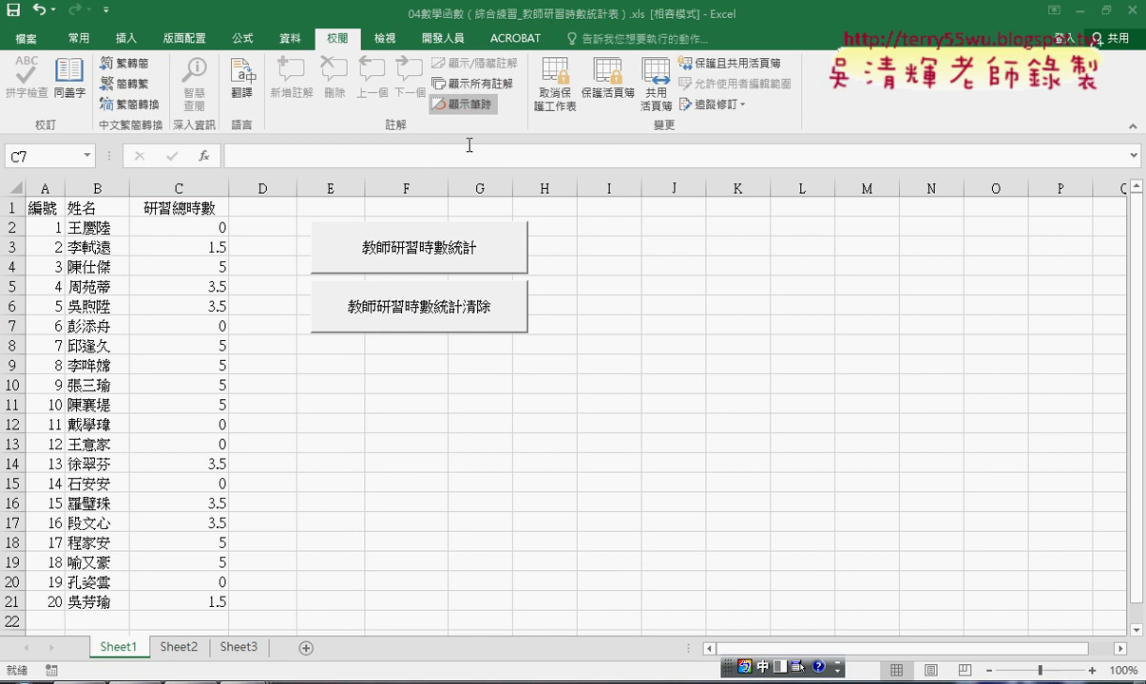
click(431, 318)
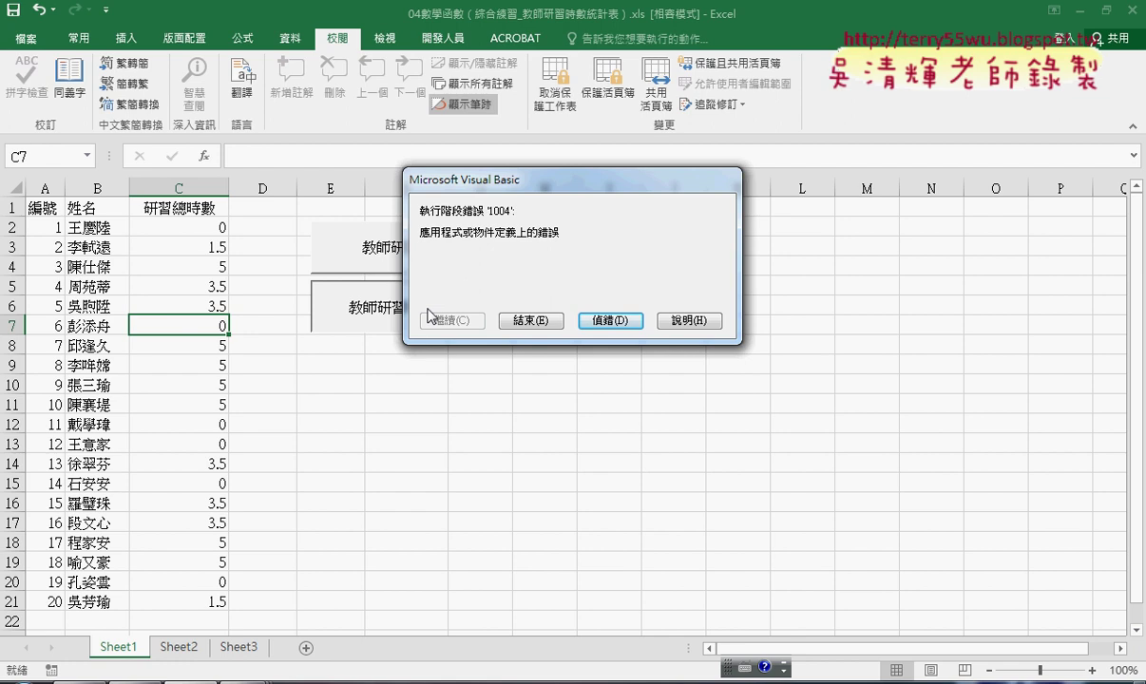
Step: Debug the error to open the clear macro in VBA, with the editor moved to reveal column C
click(608, 320)
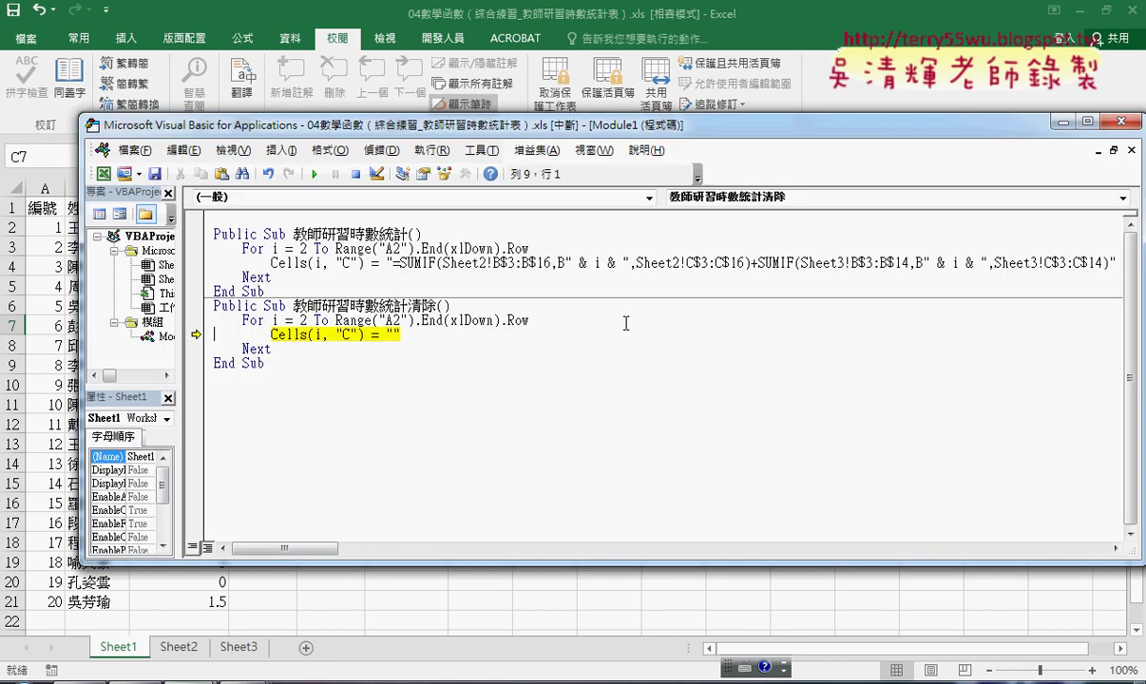
drag(473, 124, 743, 123)
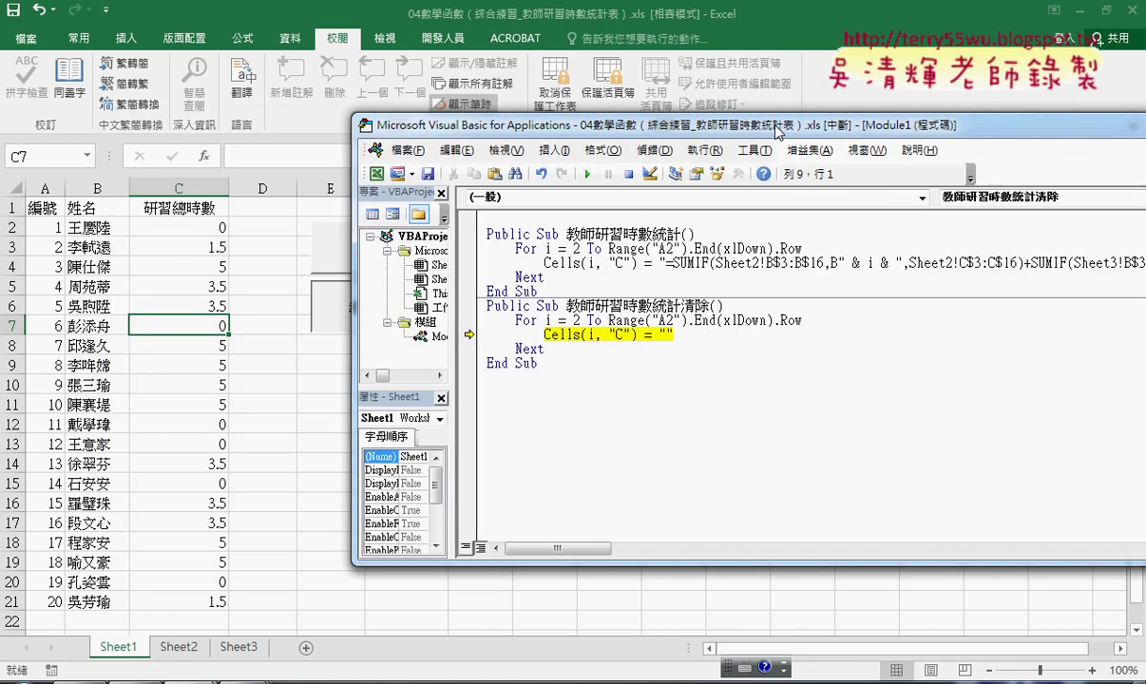
click(672, 334)
double_click(668, 334)
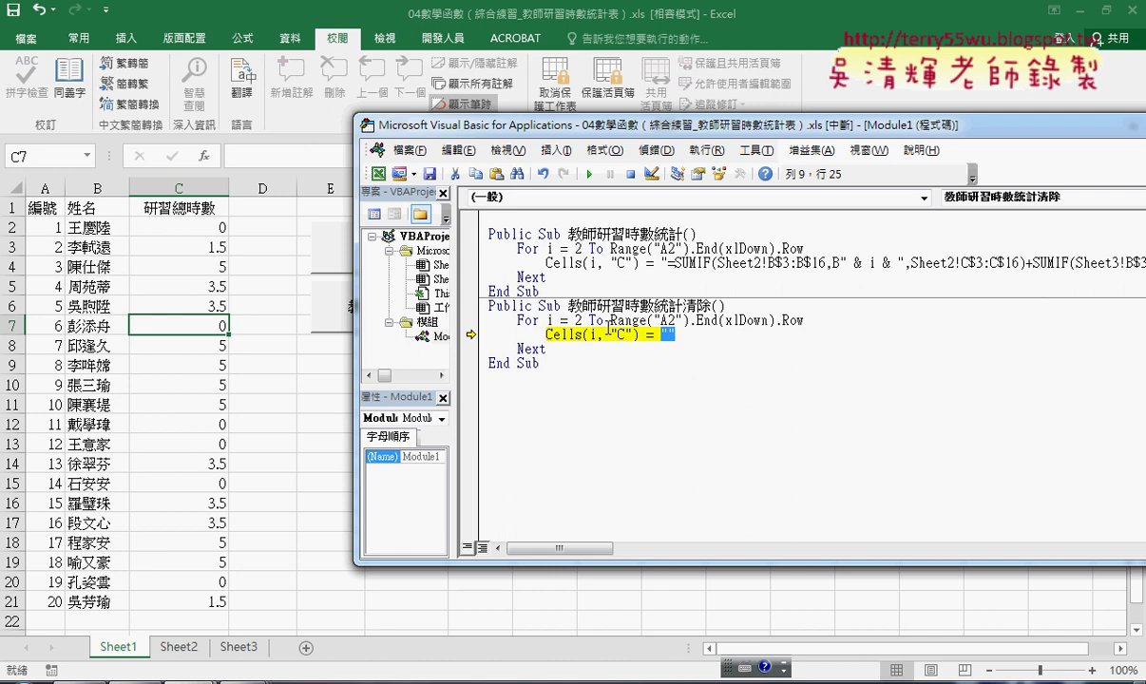
click(756, 304)
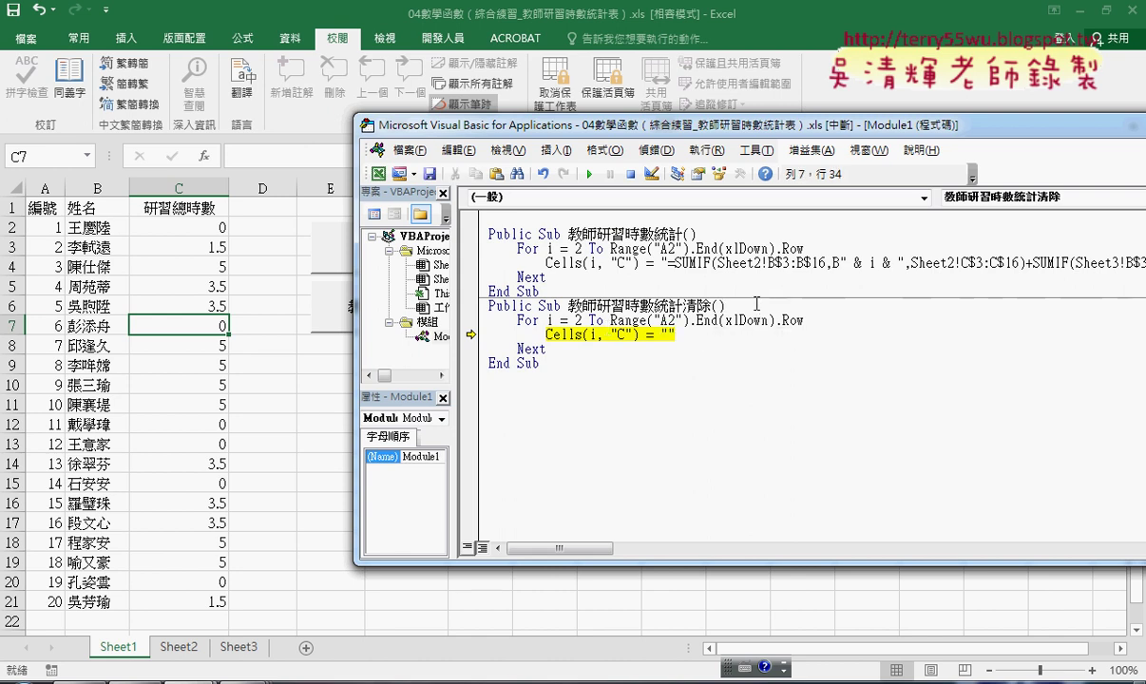
drag(580, 127, 571, 173)
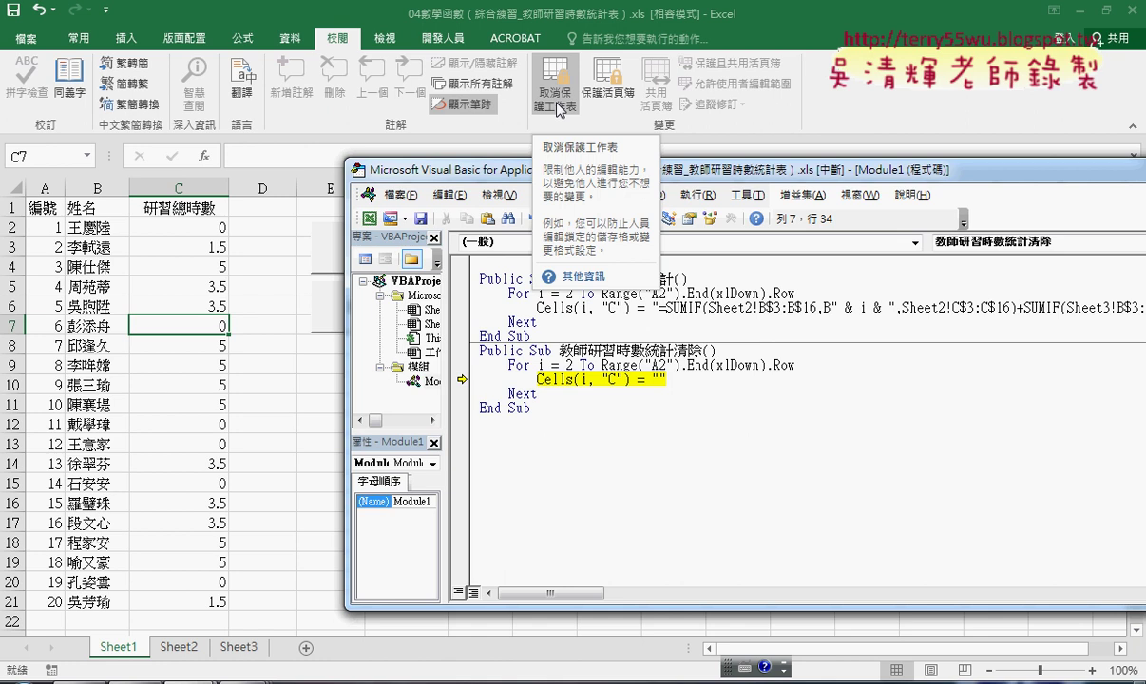
Step: Insert an indented blank line at the start of the 教師研習時數統計清除 macro
mouse_move(748, 360)
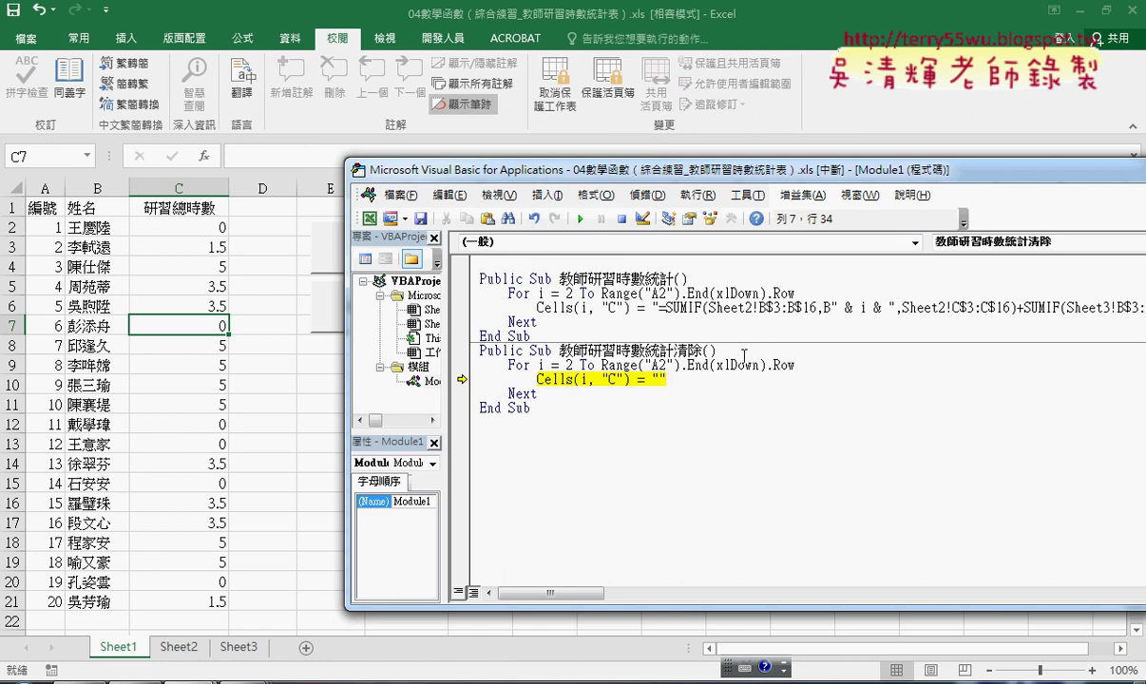
key(Return)
key(Tab)
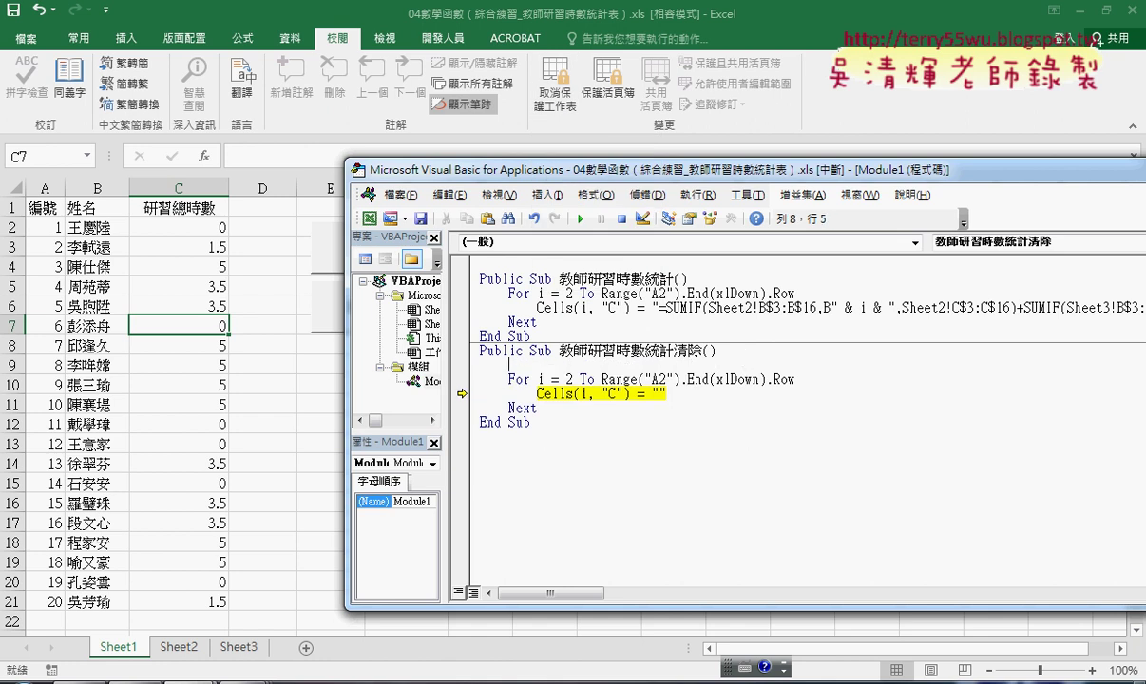
key(ctrl+space)
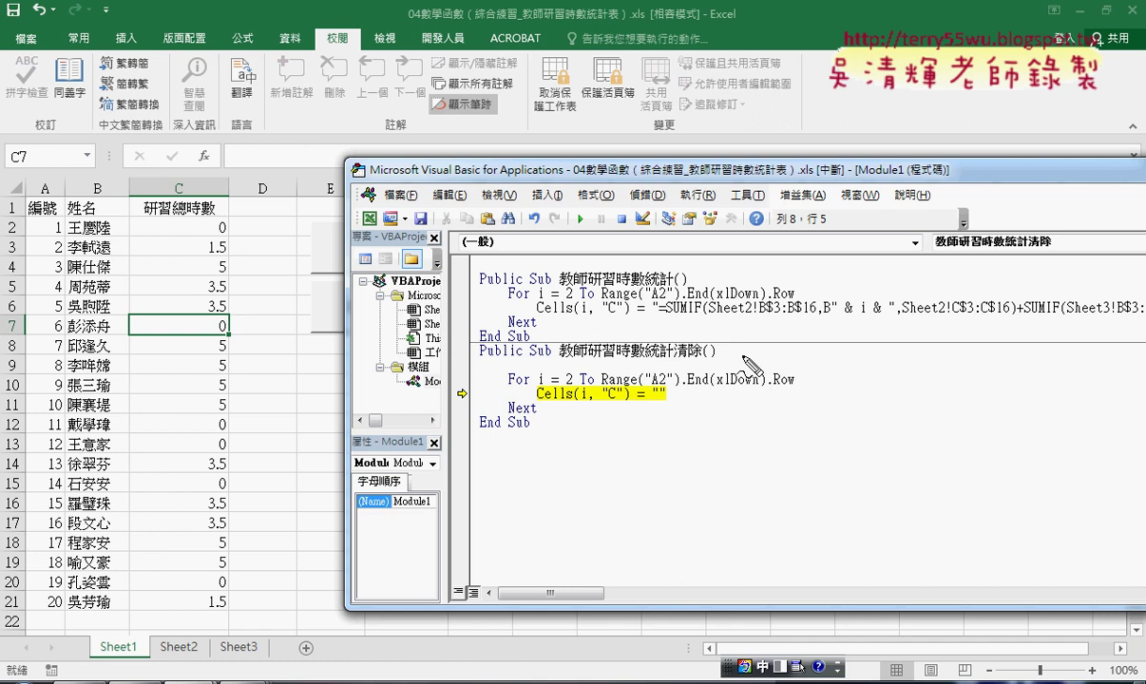
Step: Add a blank line after the loop's Next and return to the first blank line
drag(540, 125, 562, 127)
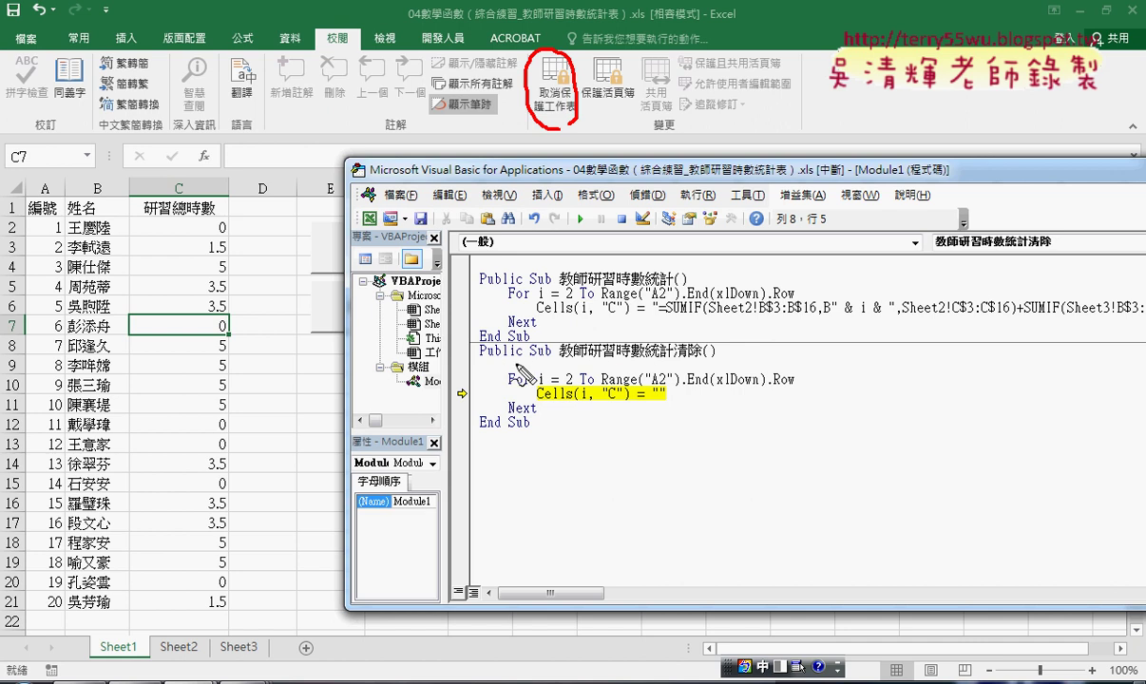
drag(415, 340, 480, 361)
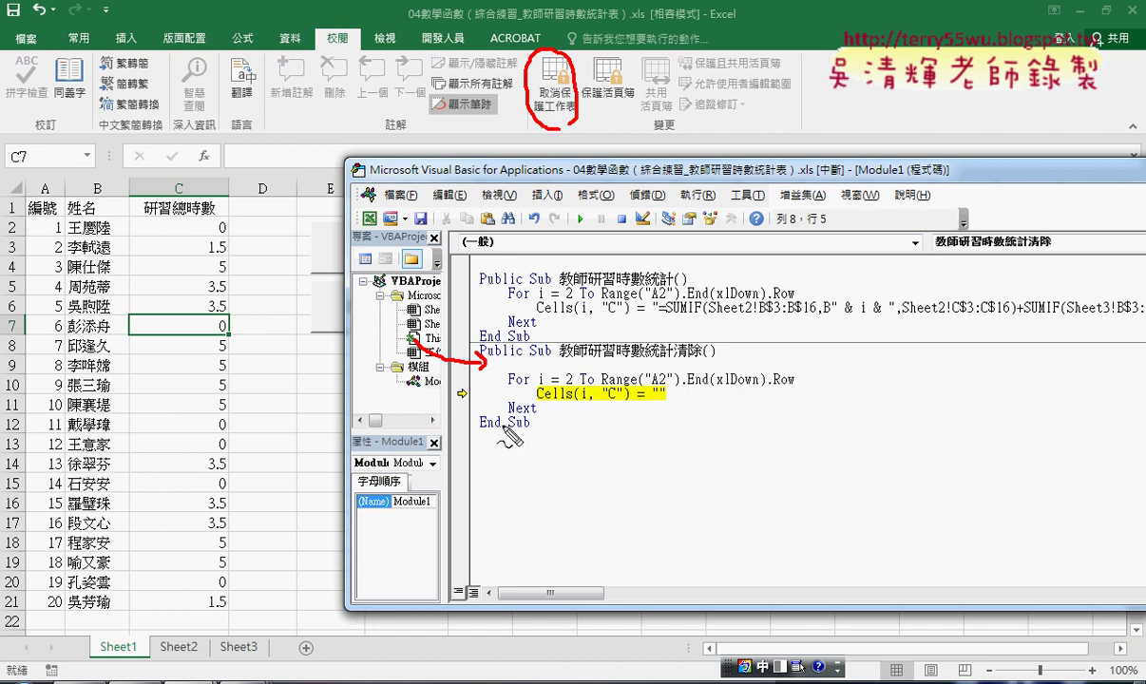
drag(448, 401, 506, 411)
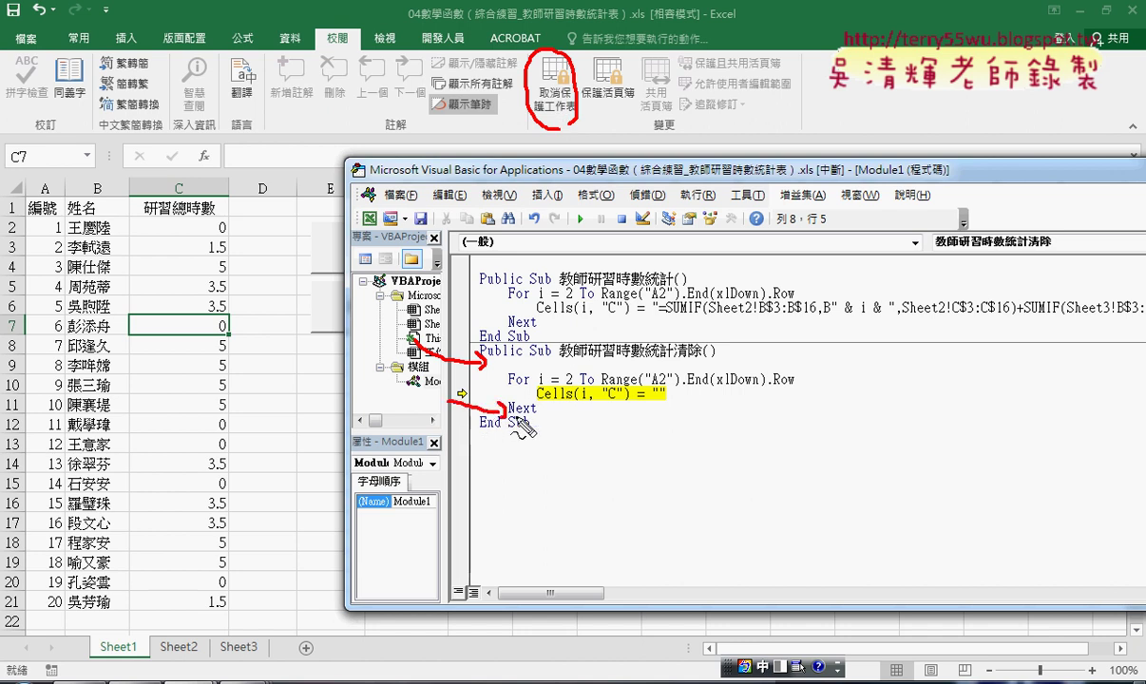
key(Escape)
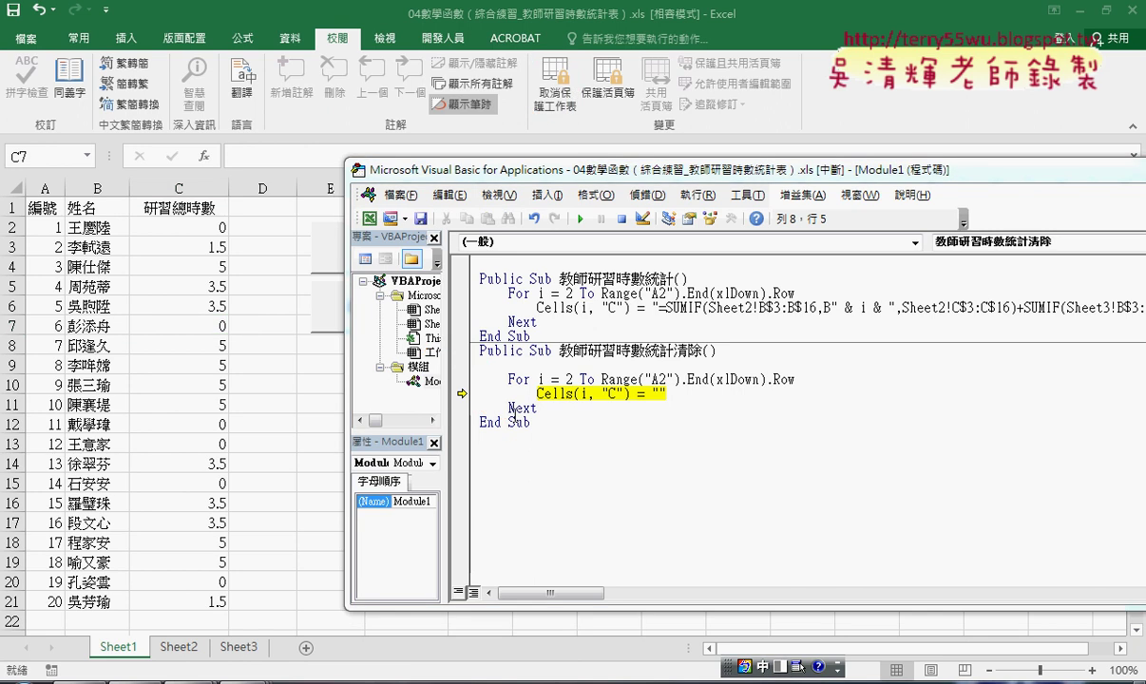
click(547, 409)
key(Return)
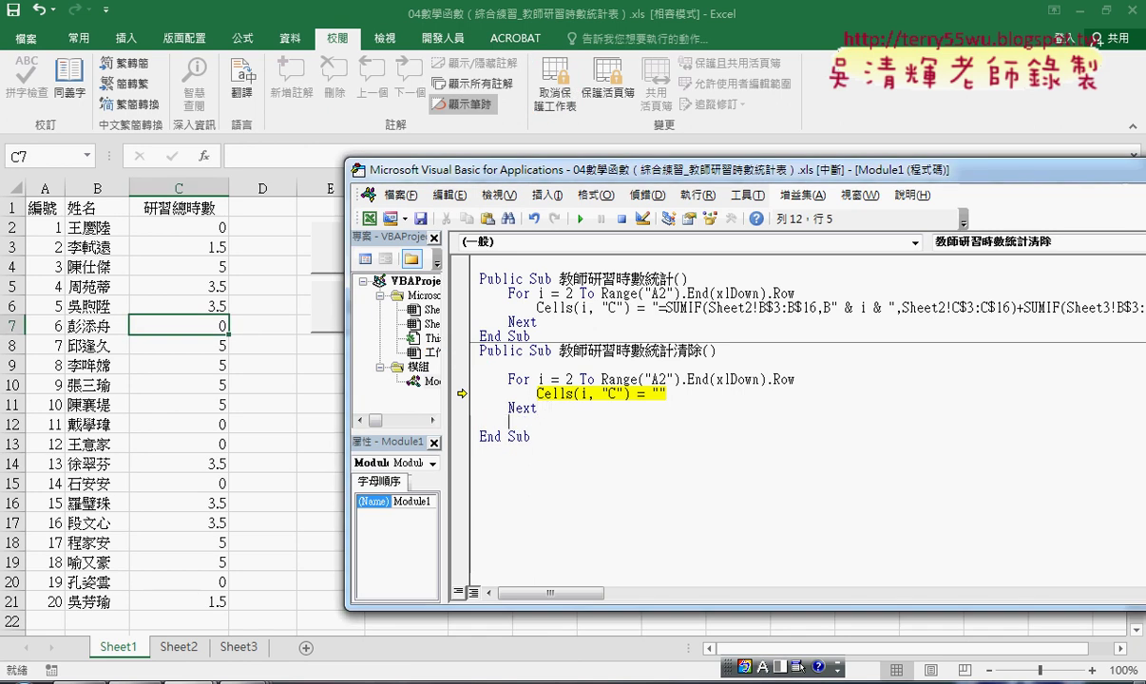
key(Up)
key(Up)
key(Up)
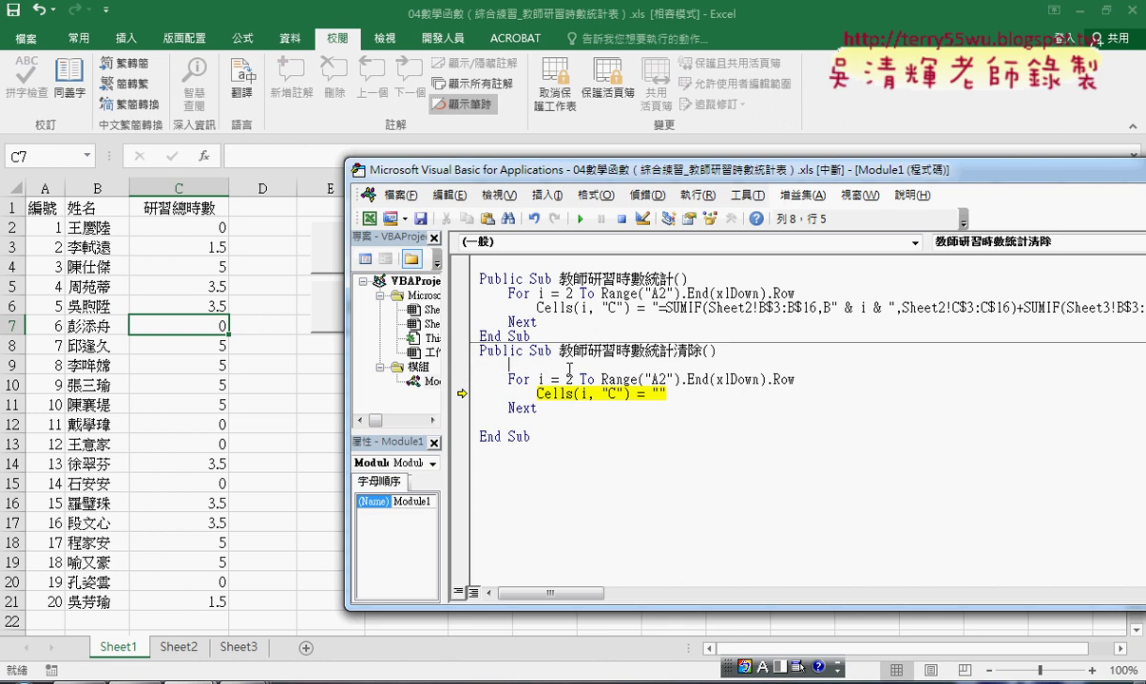
Step: Add an ActiveSheet.Unprotect line with the sheet's password at the start of the clear macro
text(a)
text(t)
key(BackSpace)
text(c)
text(t)
text(ive)
text(s)
text(heet)
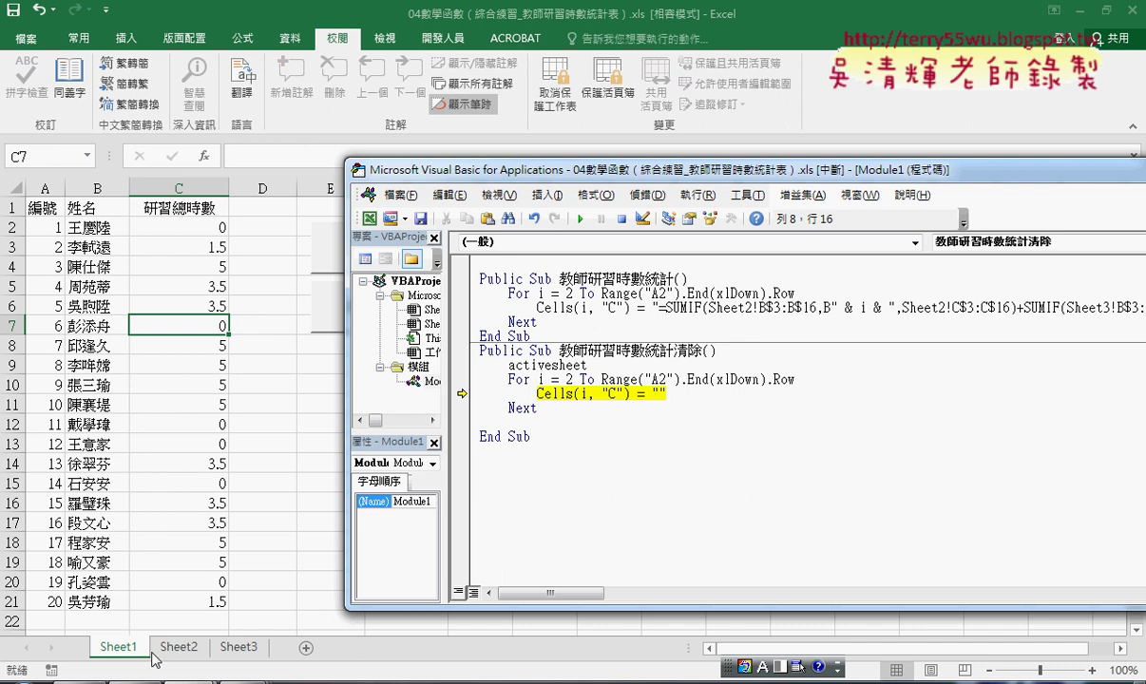
text(.)
text(u)
text(n)
text(p)
text(ro)
text(tect)
text(()
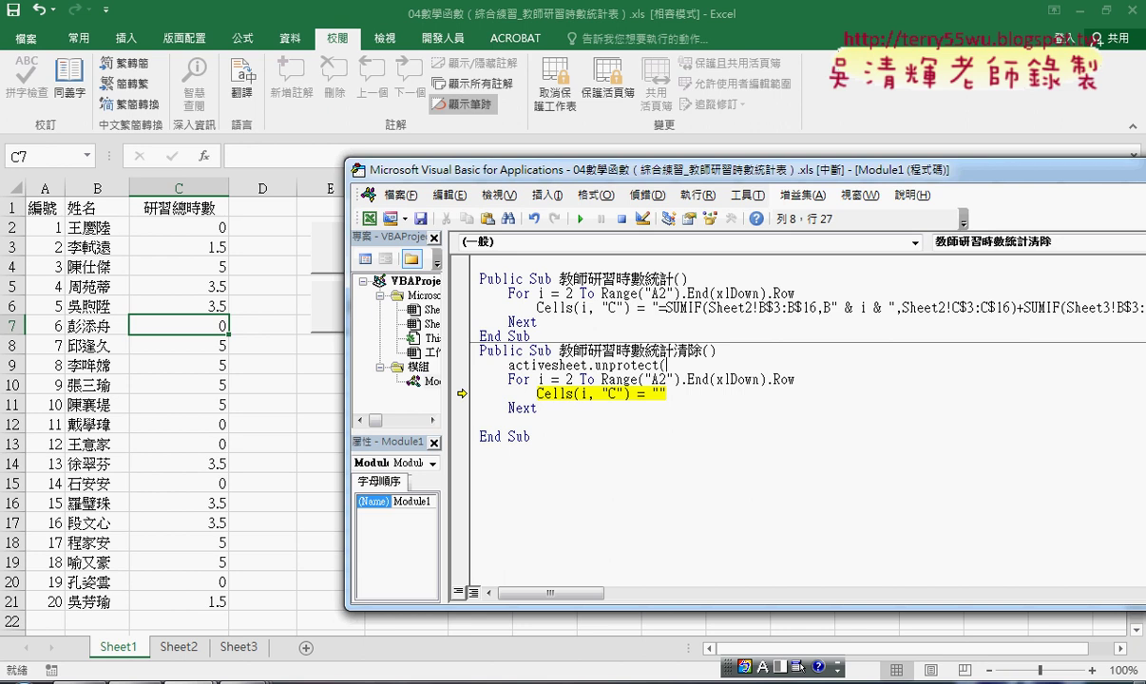
text())
text("")
key(Left)
click(716, 487)
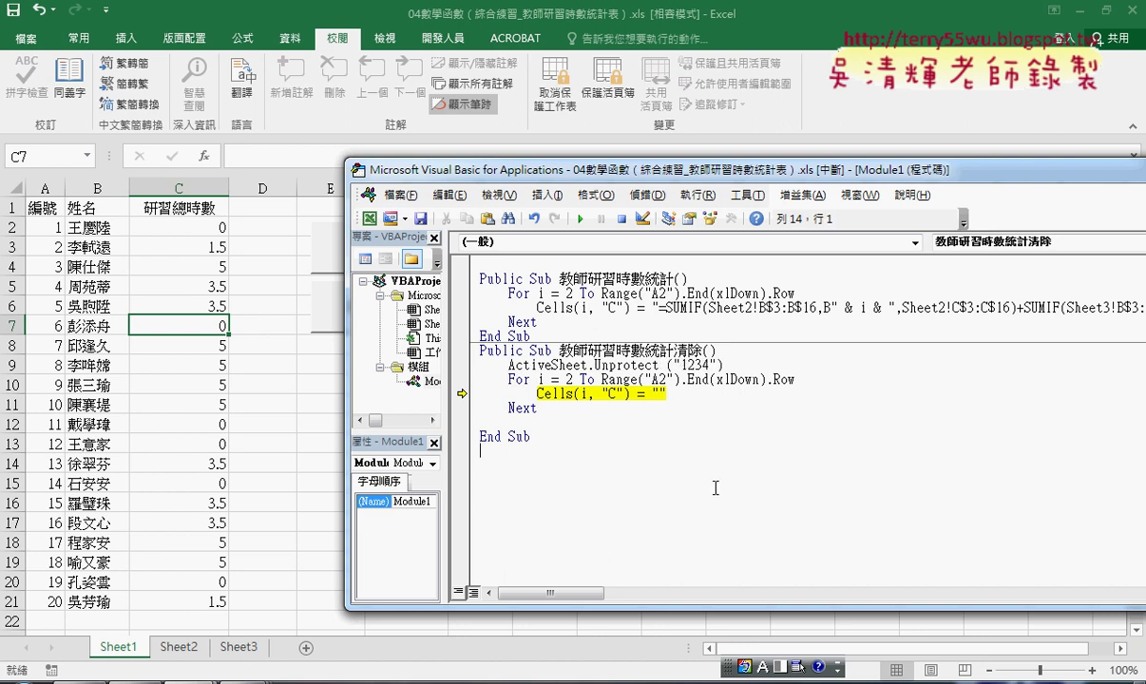
Step: Copy the Unprotect line below Next and change it to ActiveSheet.Protect
drag(724, 365, 509, 364)
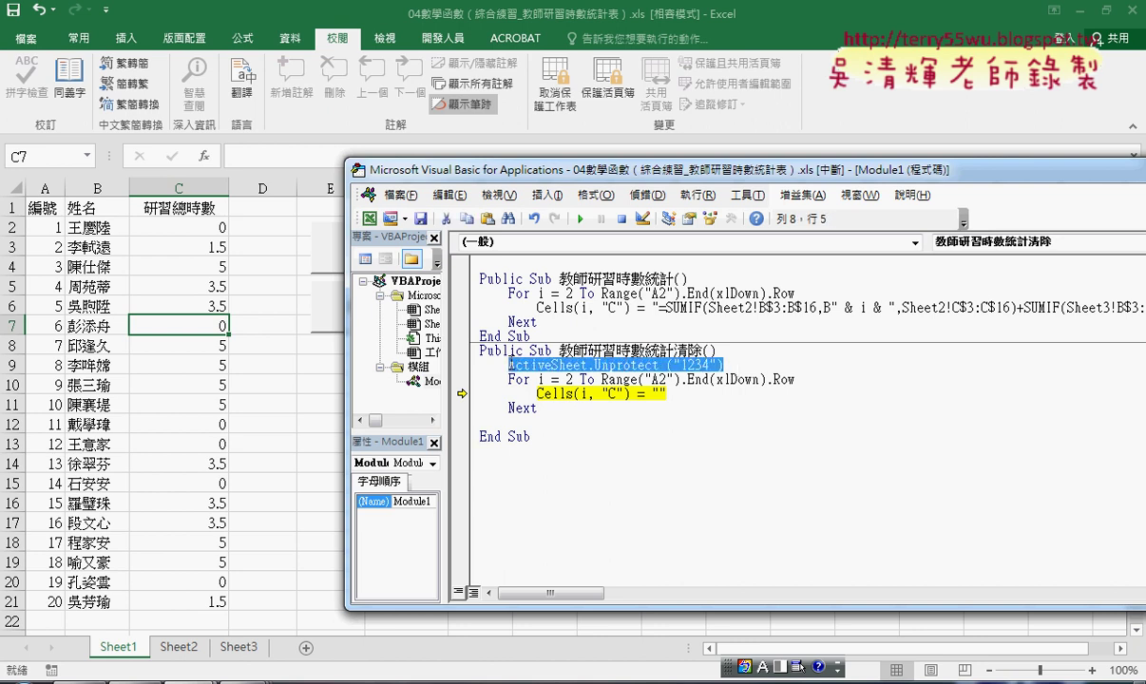
key(ctrl+c)
click(513, 422)
key(ctrl+v)
click(597, 364)
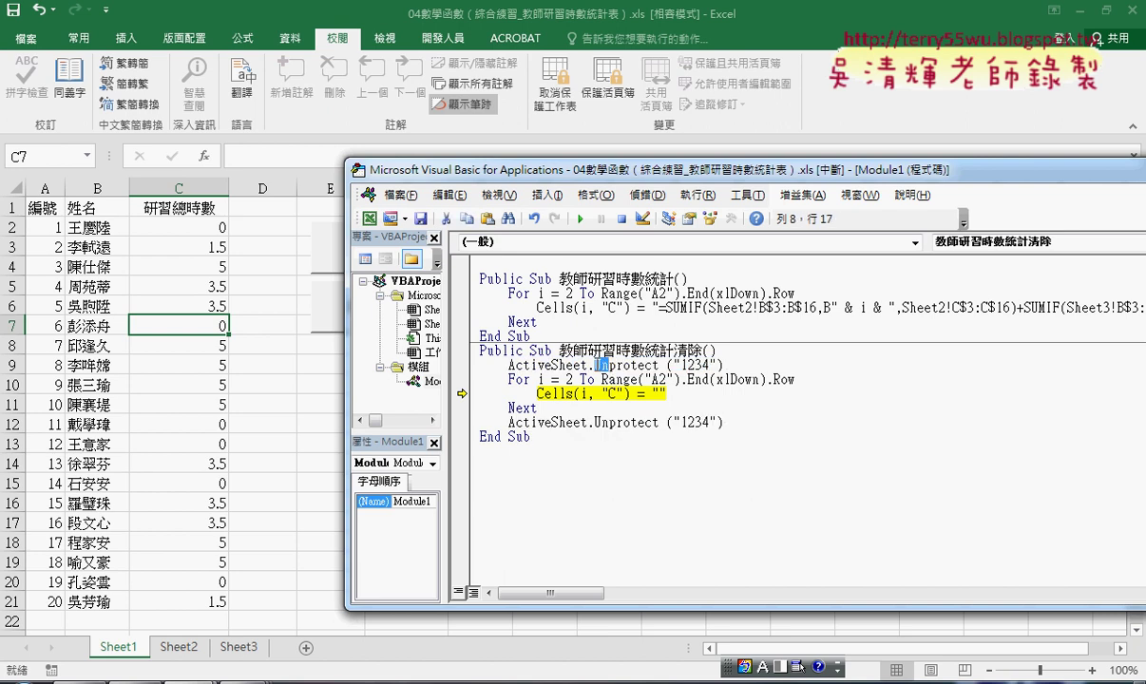
key(shift+Right)
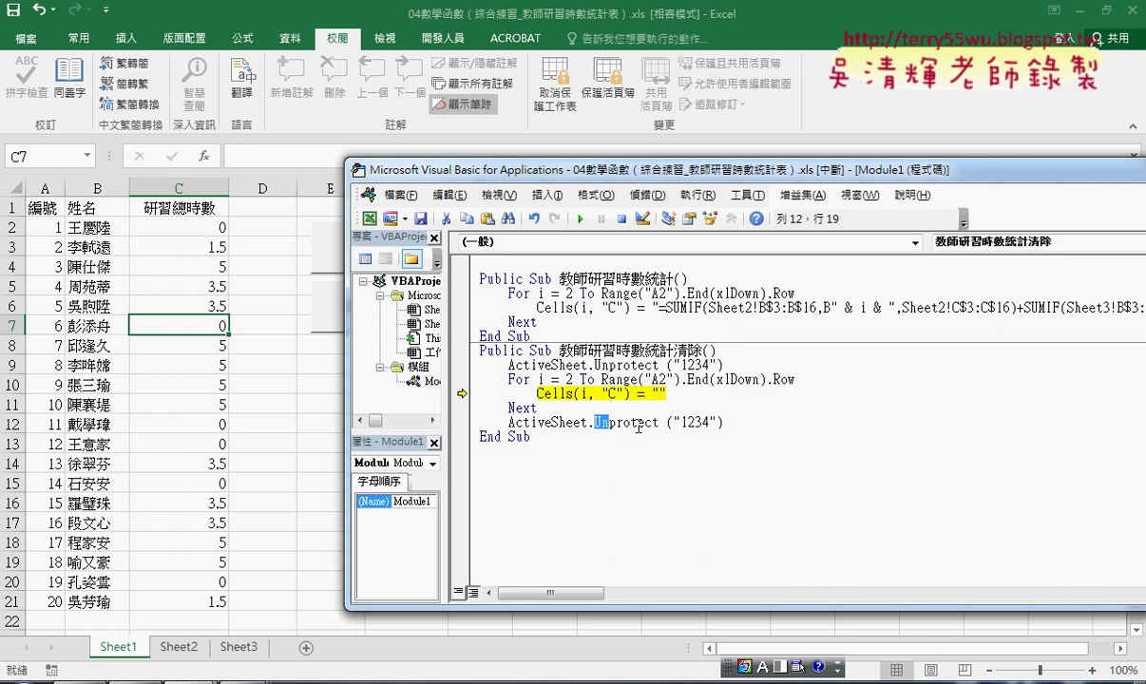
key(Delete)
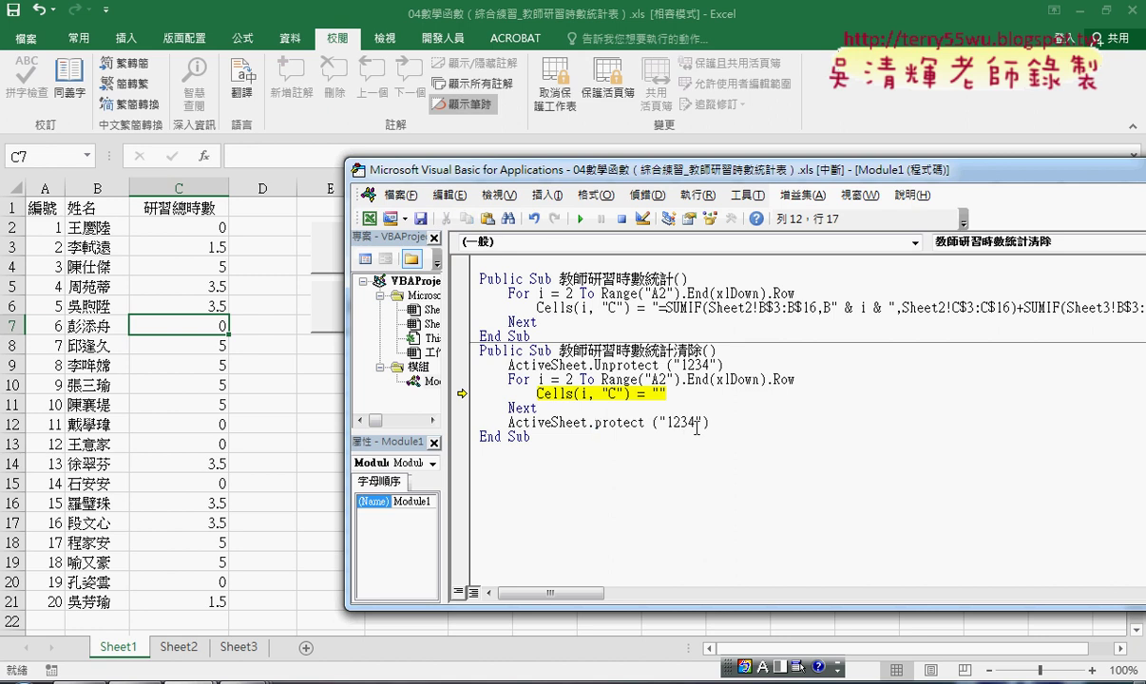
Step: Move the paused clear macro's execution point back to the Unprotect line
click(583, 456)
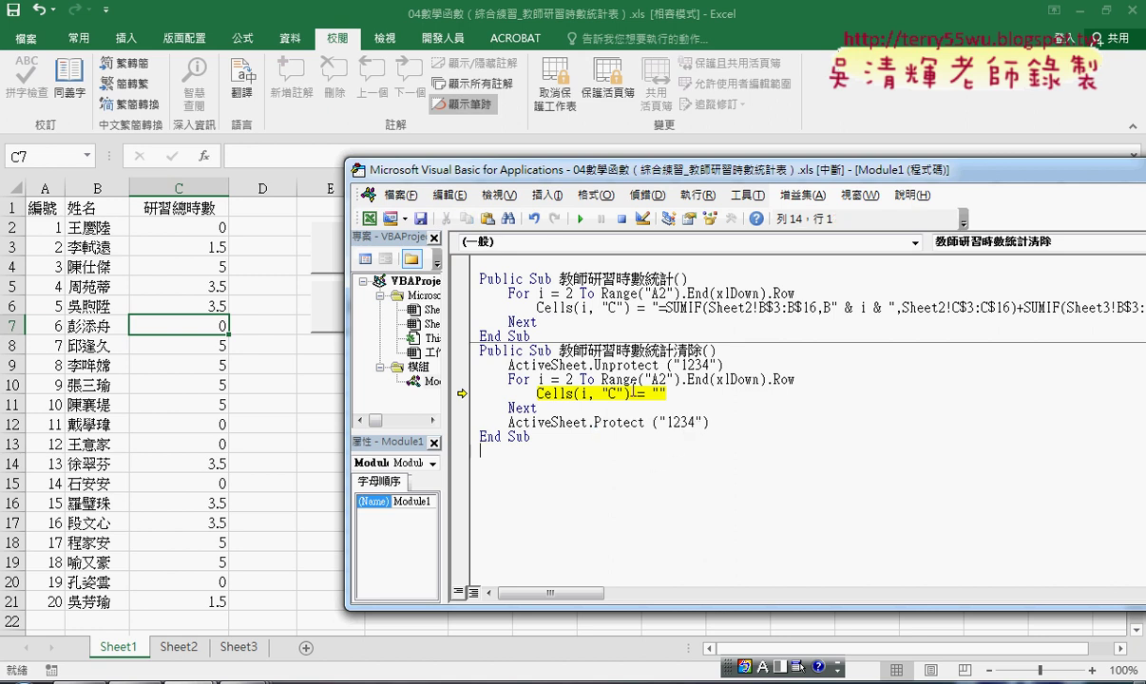
click(622, 364)
drag(467, 378, 465, 365)
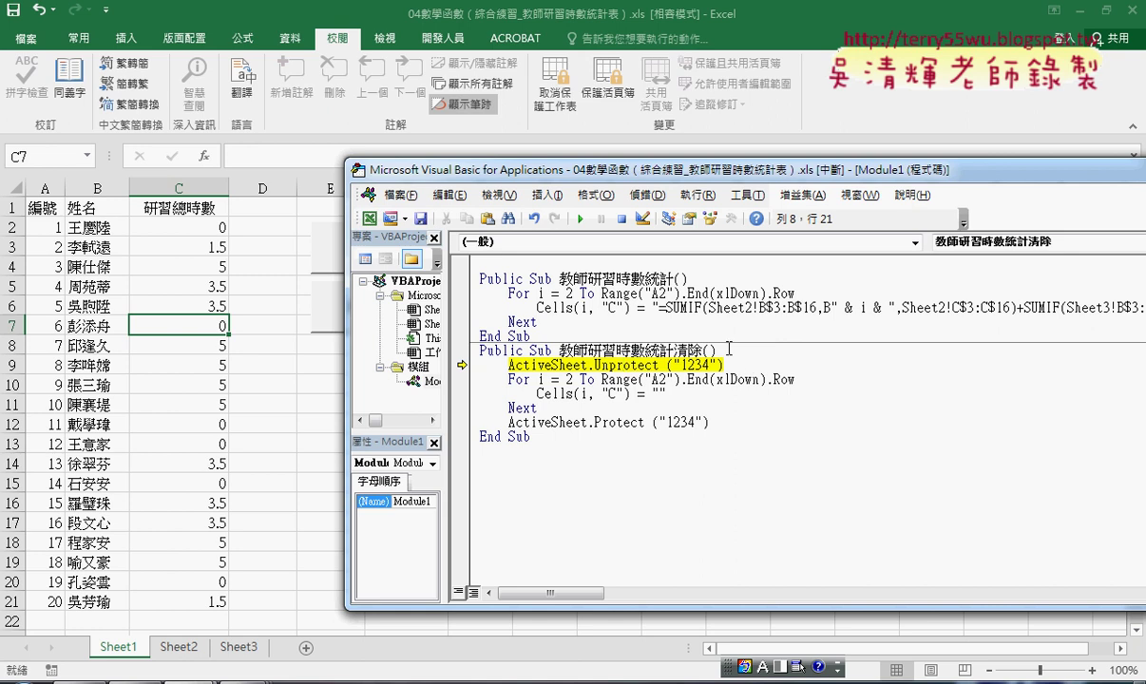
click(466, 366)
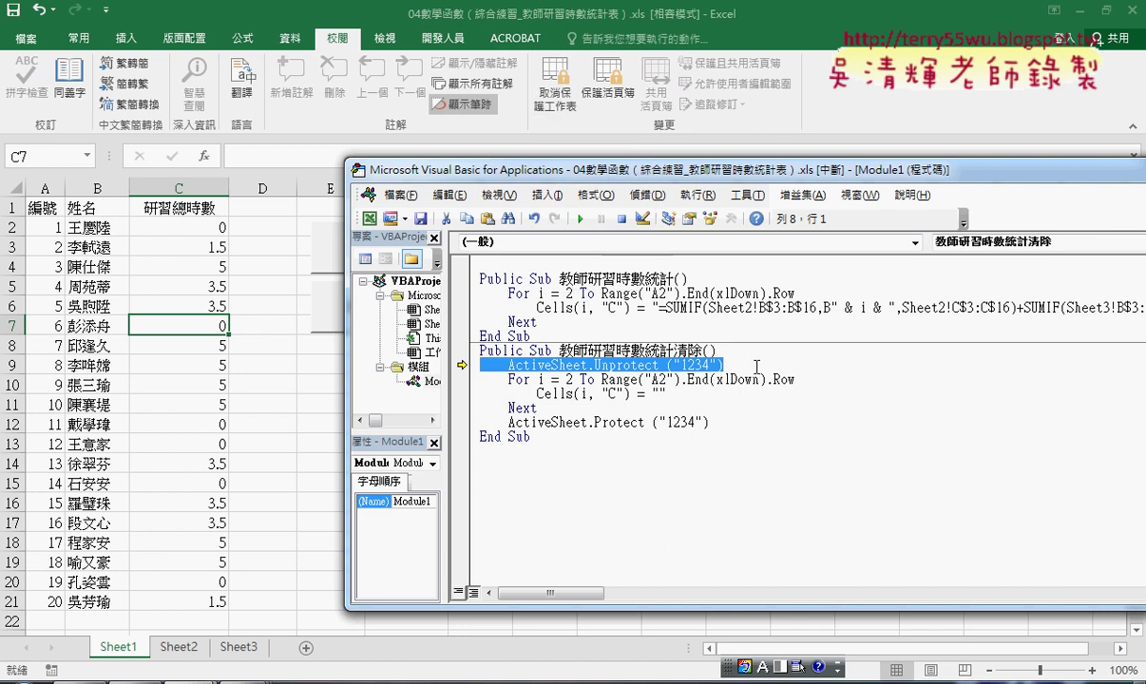
Step: Step through unprotecting and clearing column C, then run to the Protect line and re-protect the sheet
key(F8)
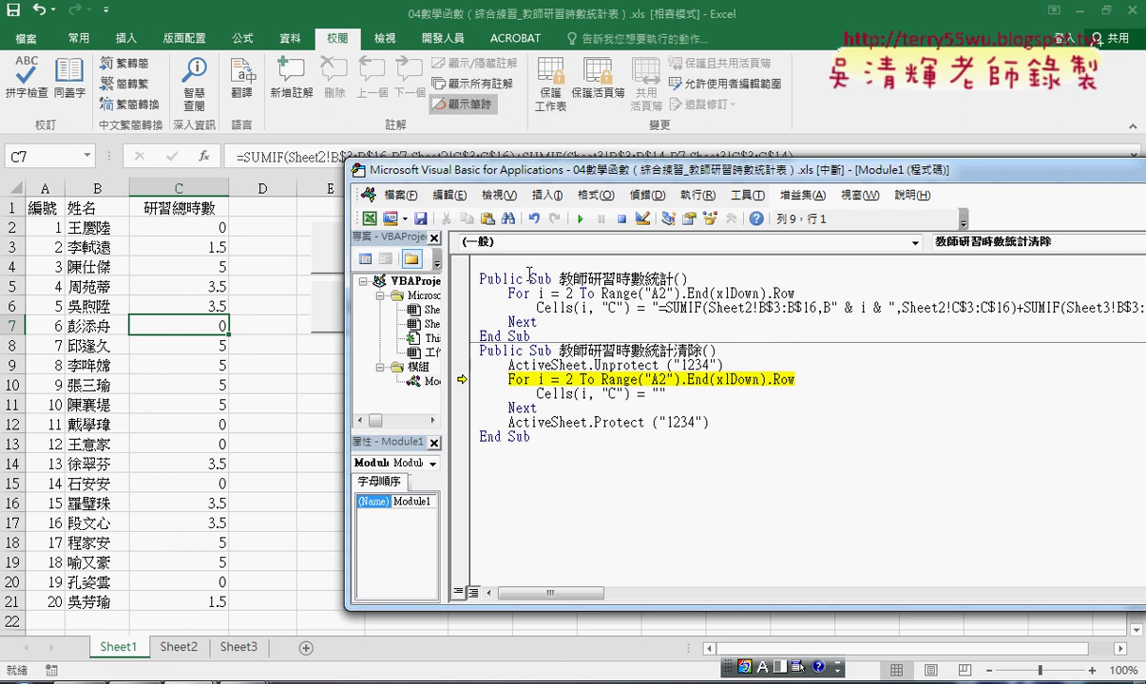
key(F8)
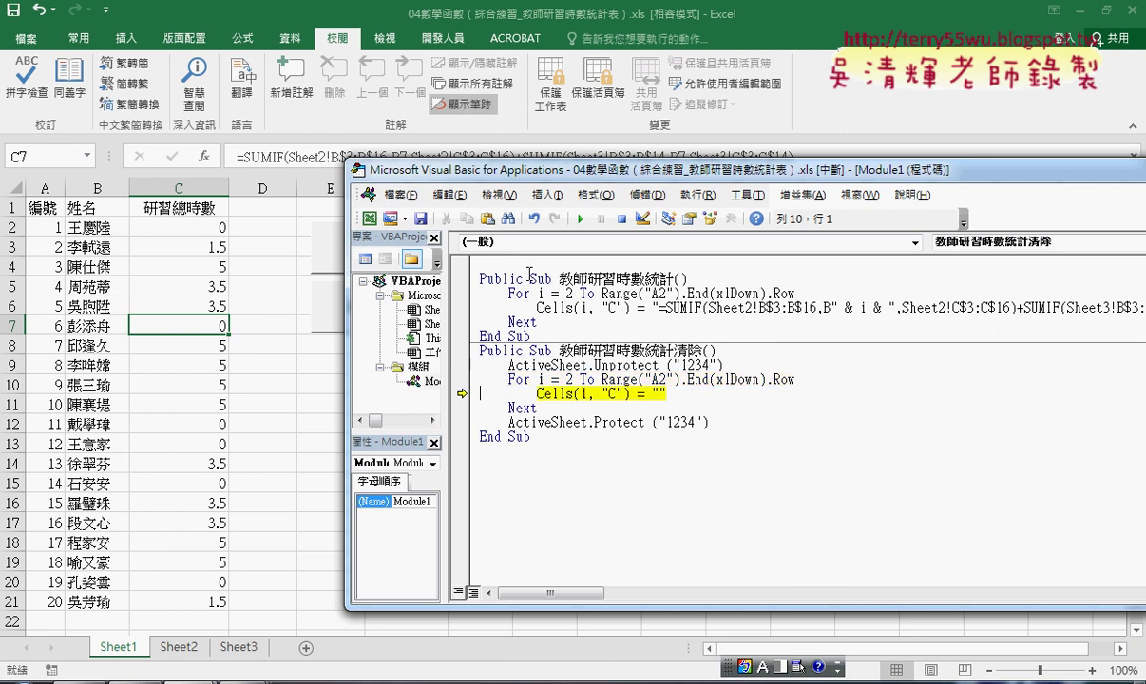
key(F8)
key(F8)
key(F8)
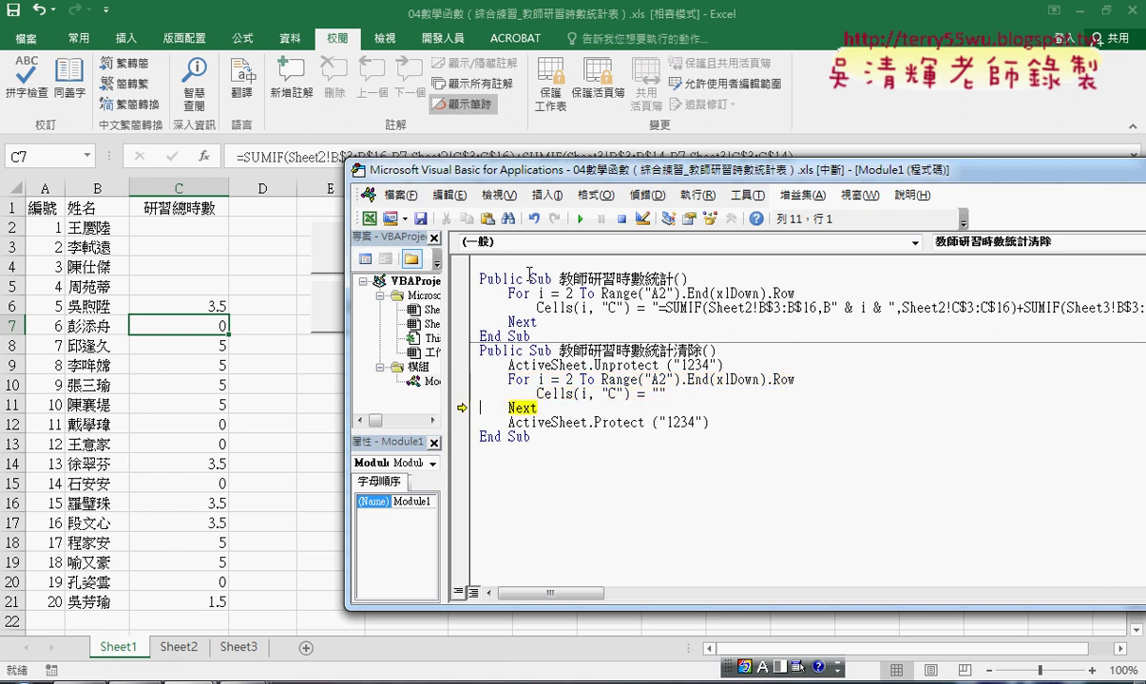
key(F8)
key(F8)
key(F8)
click(460, 421)
click(578, 220)
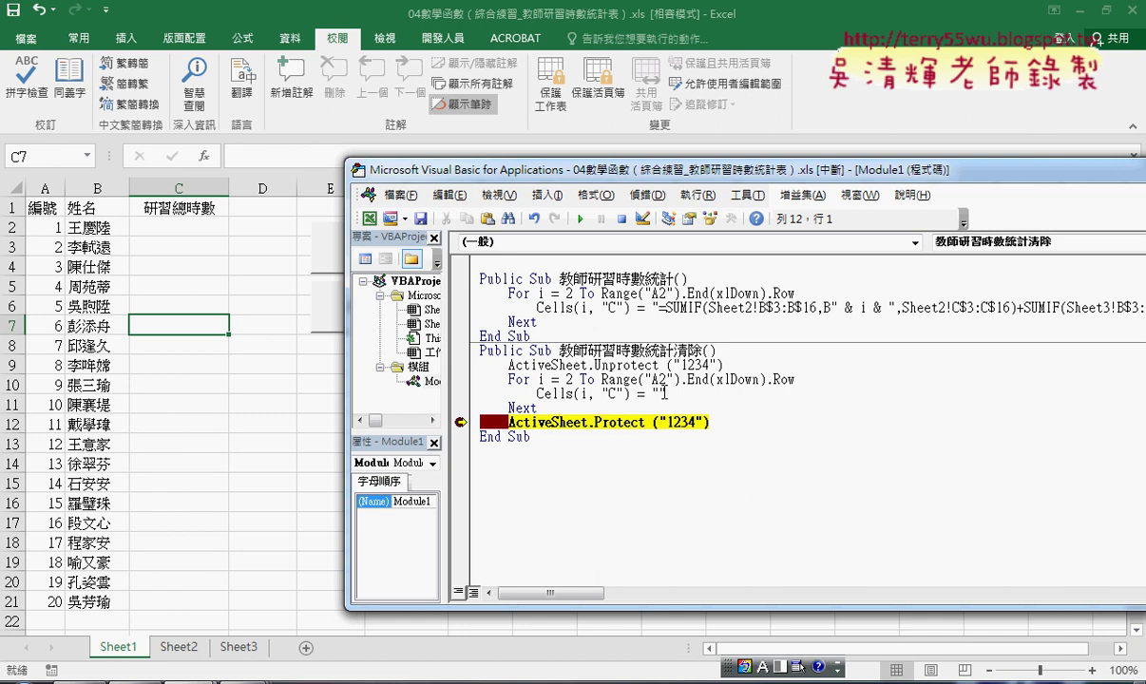
key(F8)
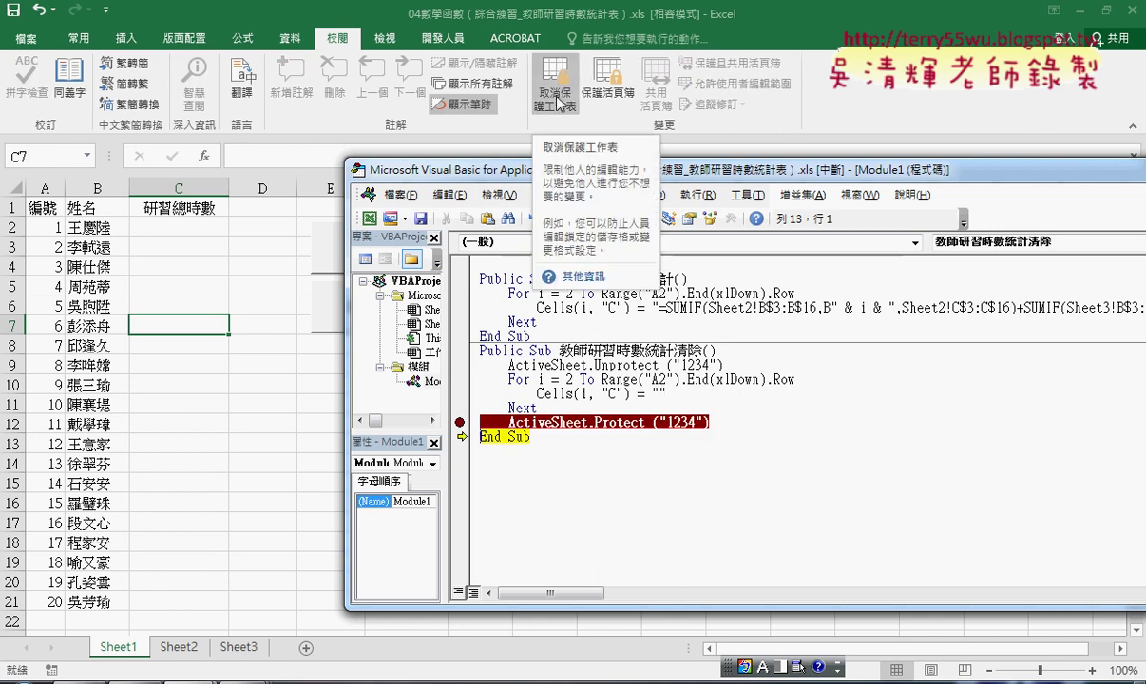
Step: Finish the clear macro, remove its breakpoint, and add blank lines in the statistics macro
click(579, 218)
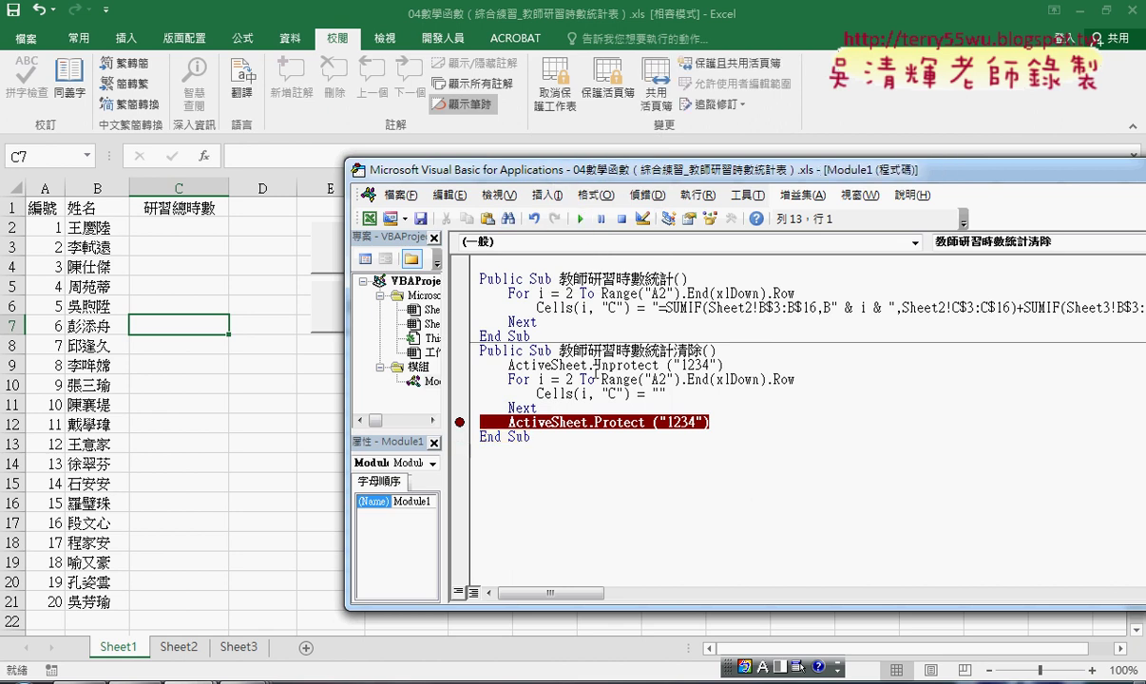
click(458, 421)
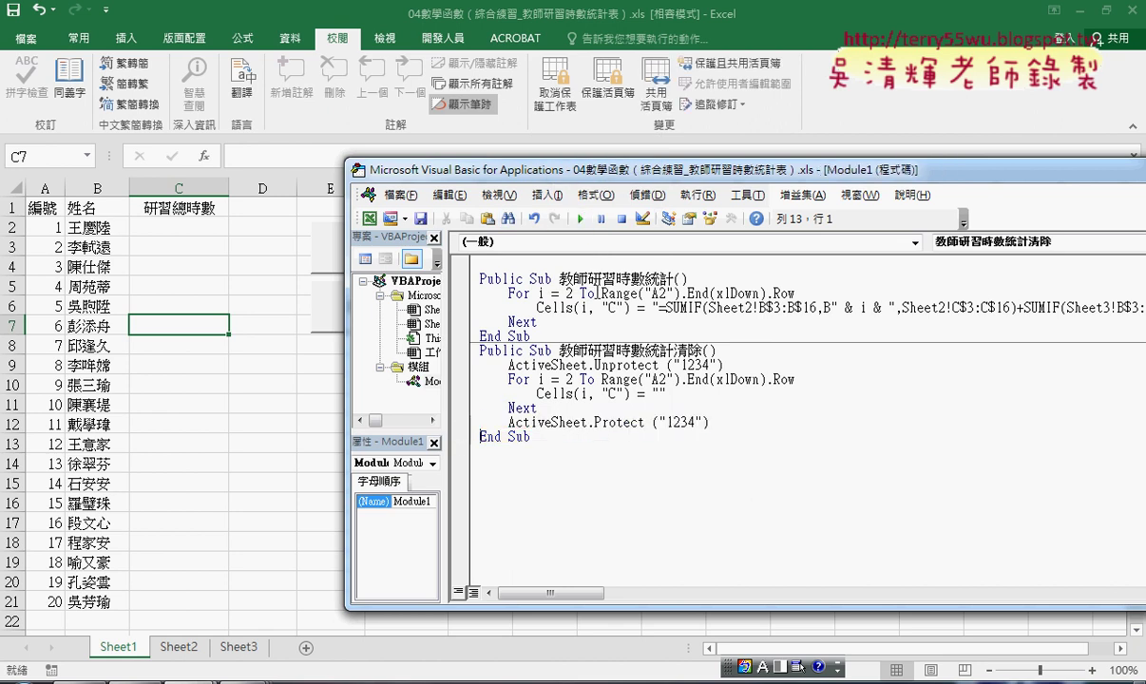
click(680, 282)
click(703, 274)
key(Return)
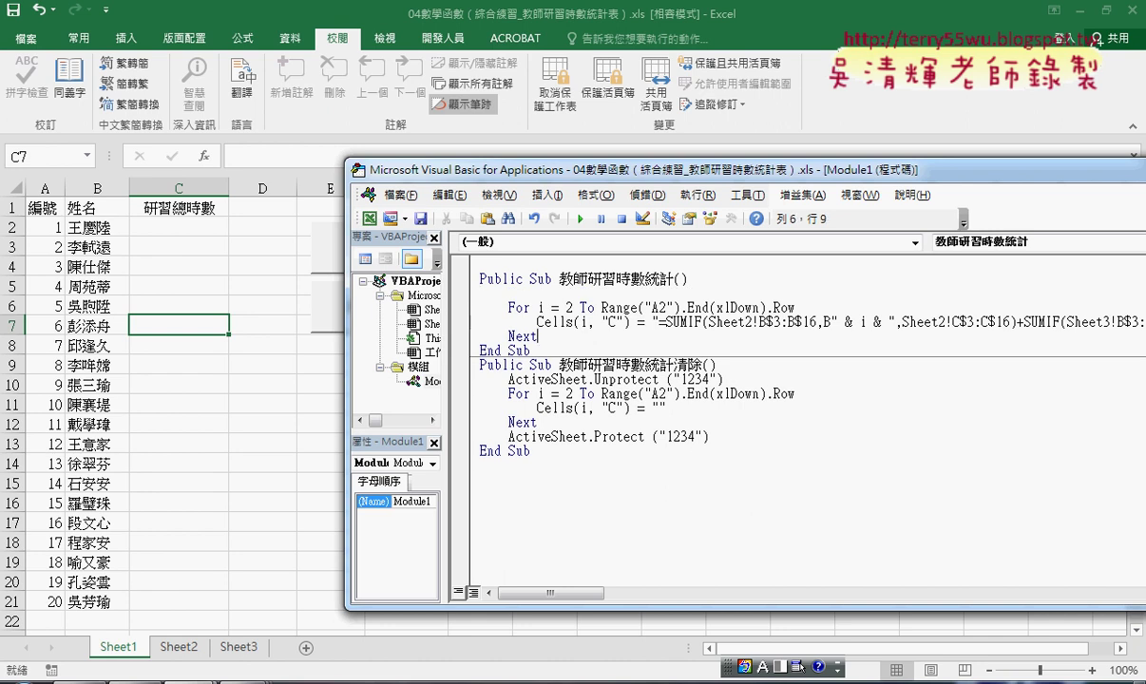
key(Return)
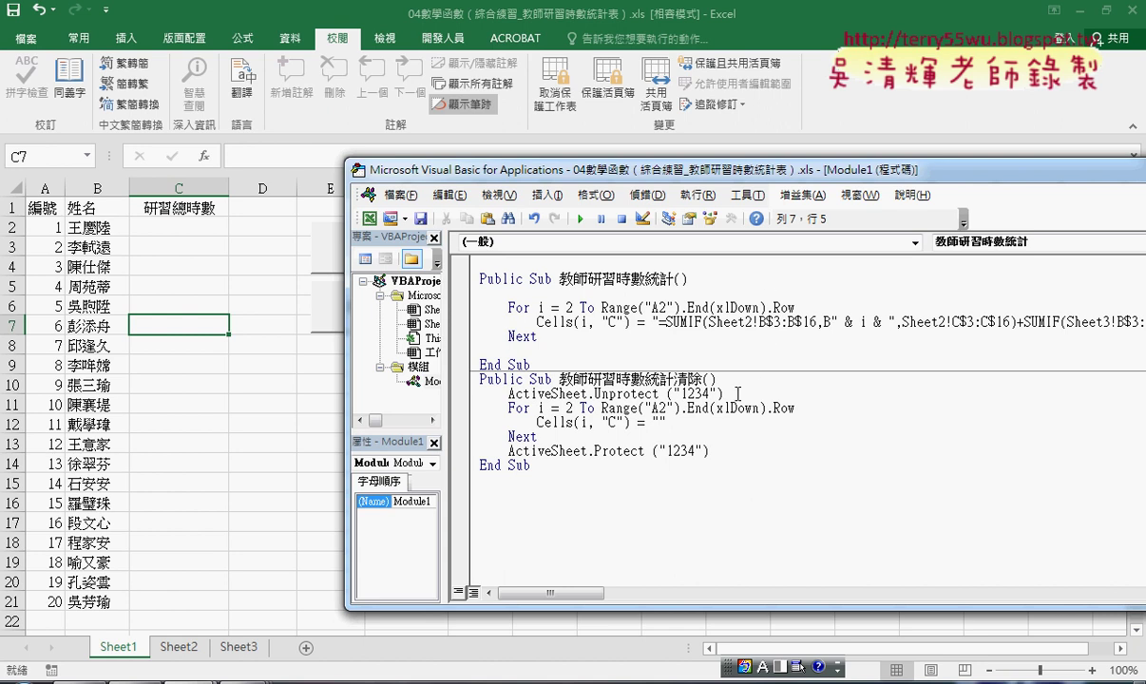
Step: Copy the Unprotect and Protect lines into the statistics macro and run it to refill column C
click(475, 392)
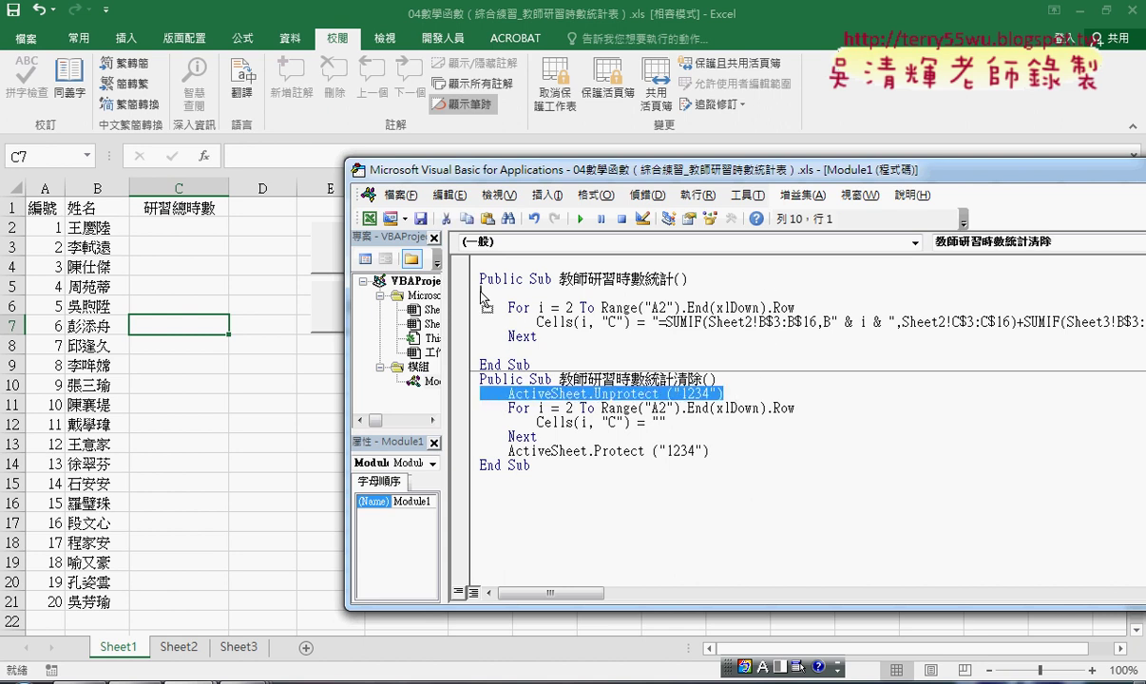
drag(481, 291, 482, 293)
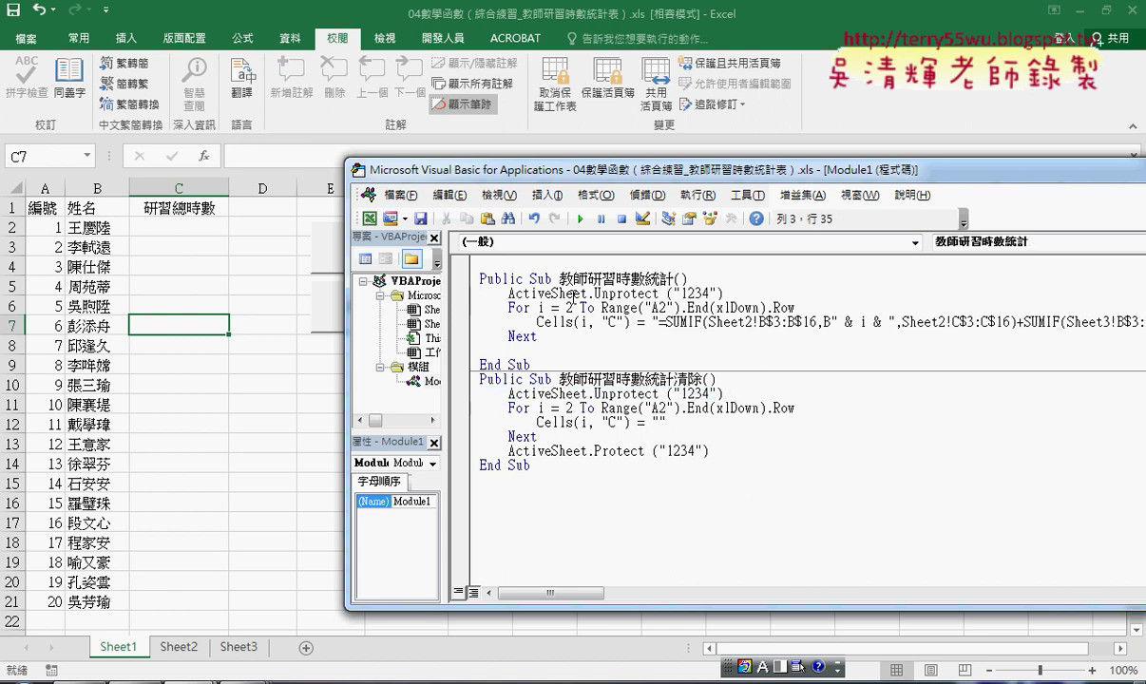
click(618, 295)
drag(722, 294, 478, 293)
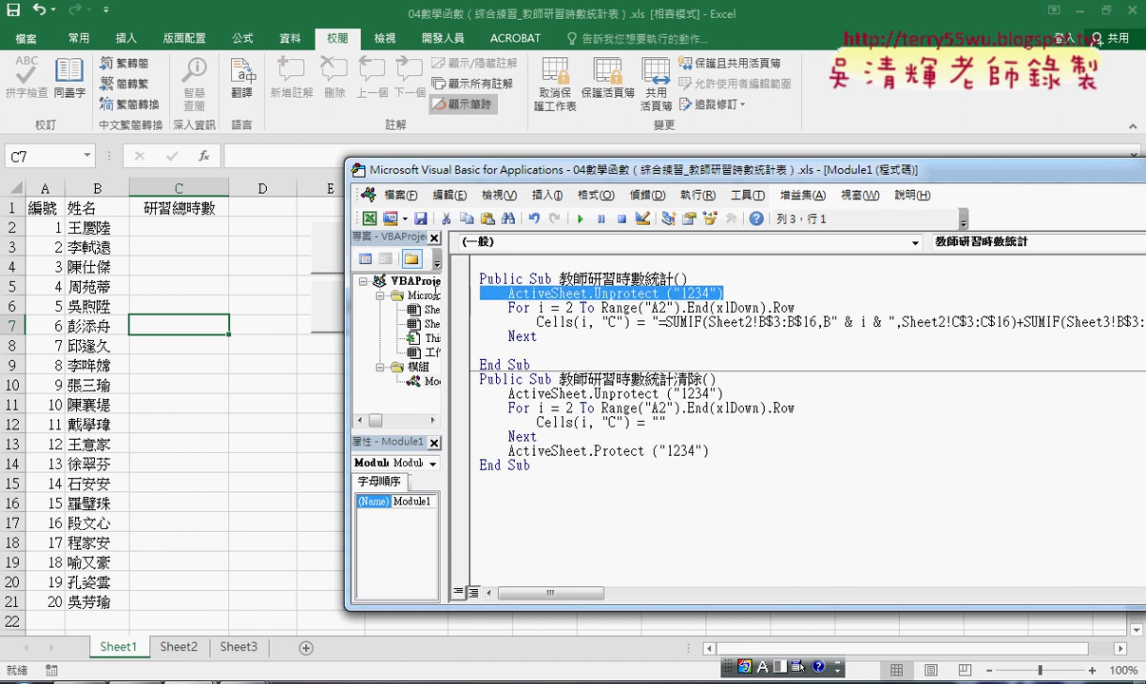
drag(709, 451, 479, 450)
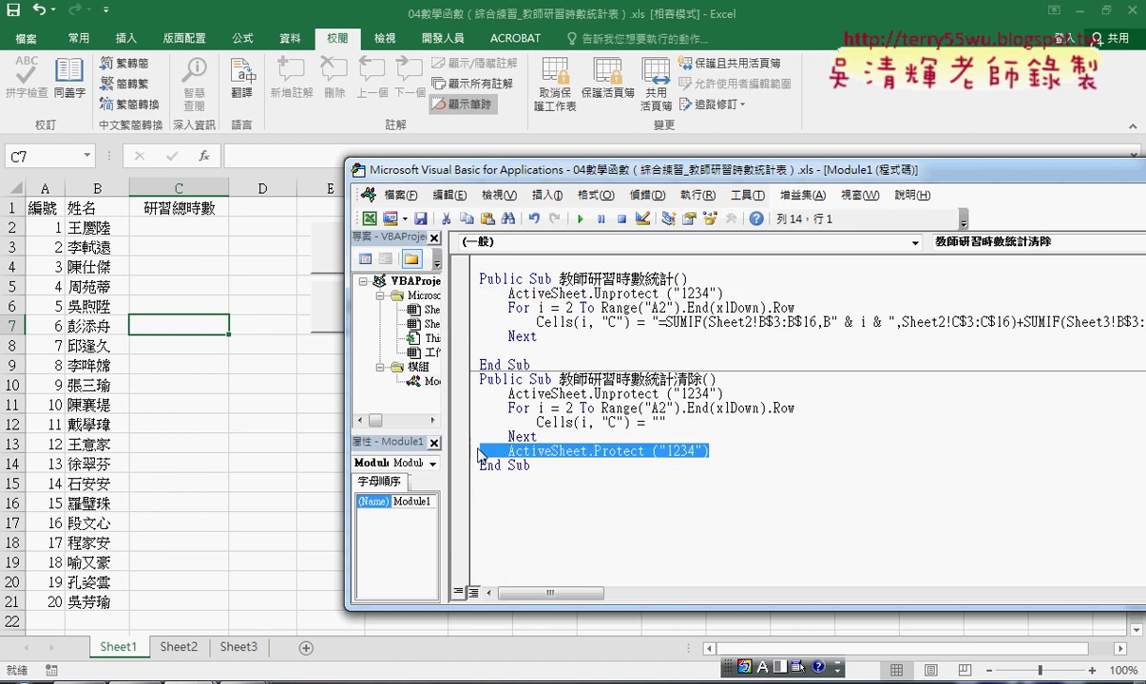
drag(495, 364, 513, 351)
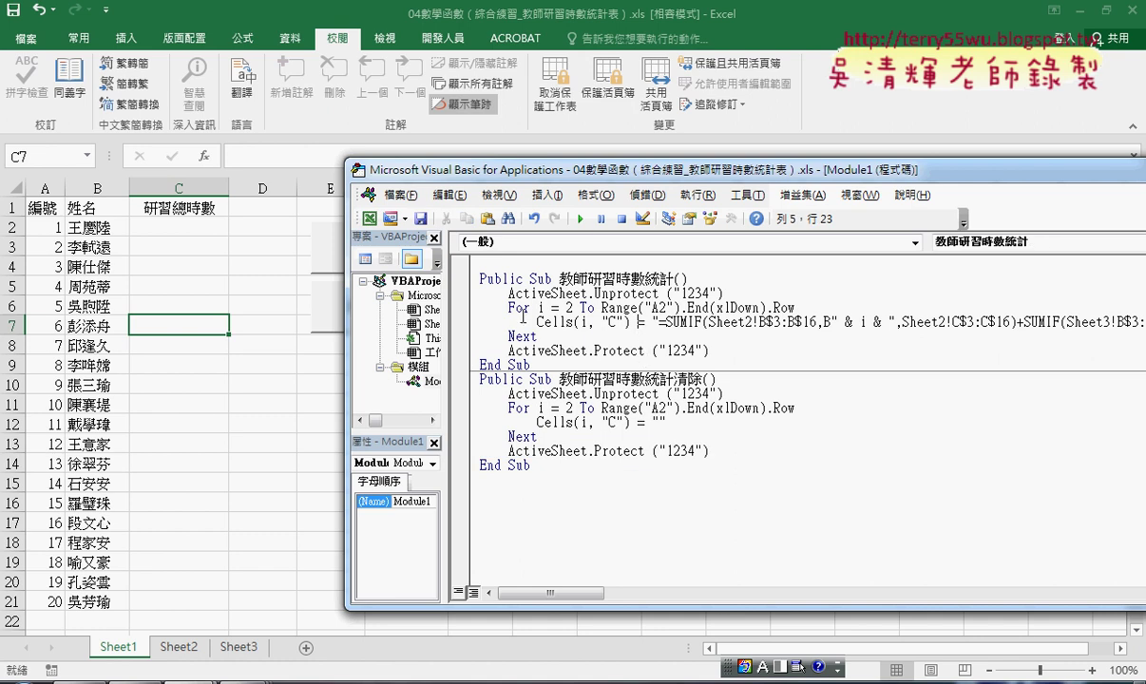
click(580, 219)
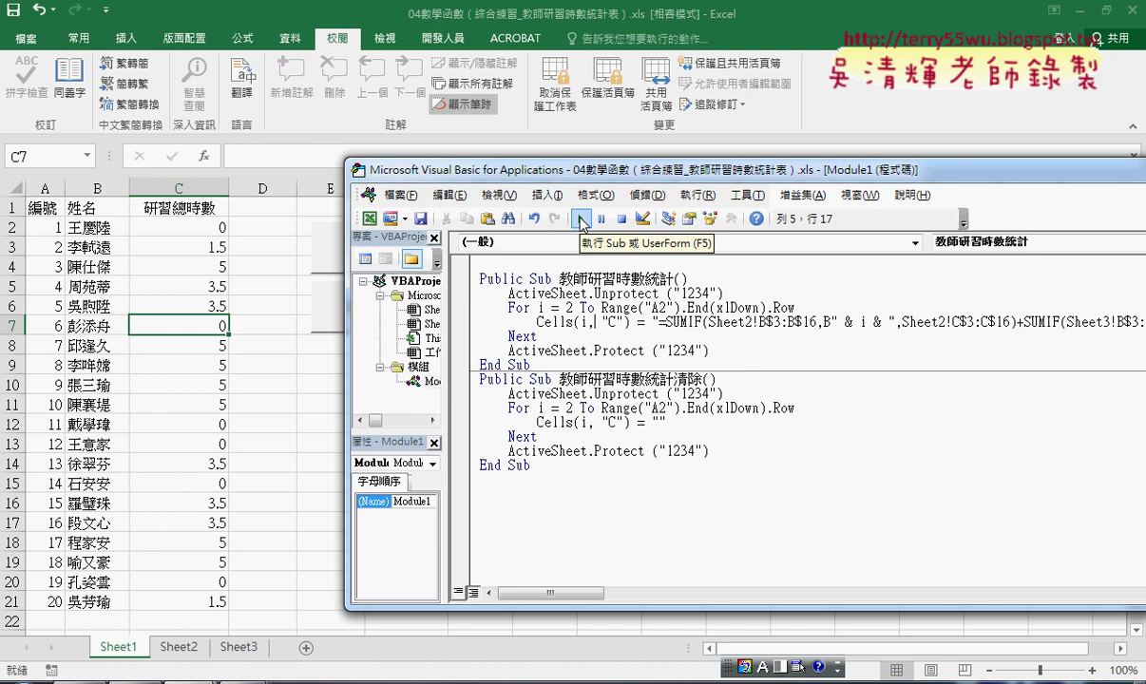
click(583, 220)
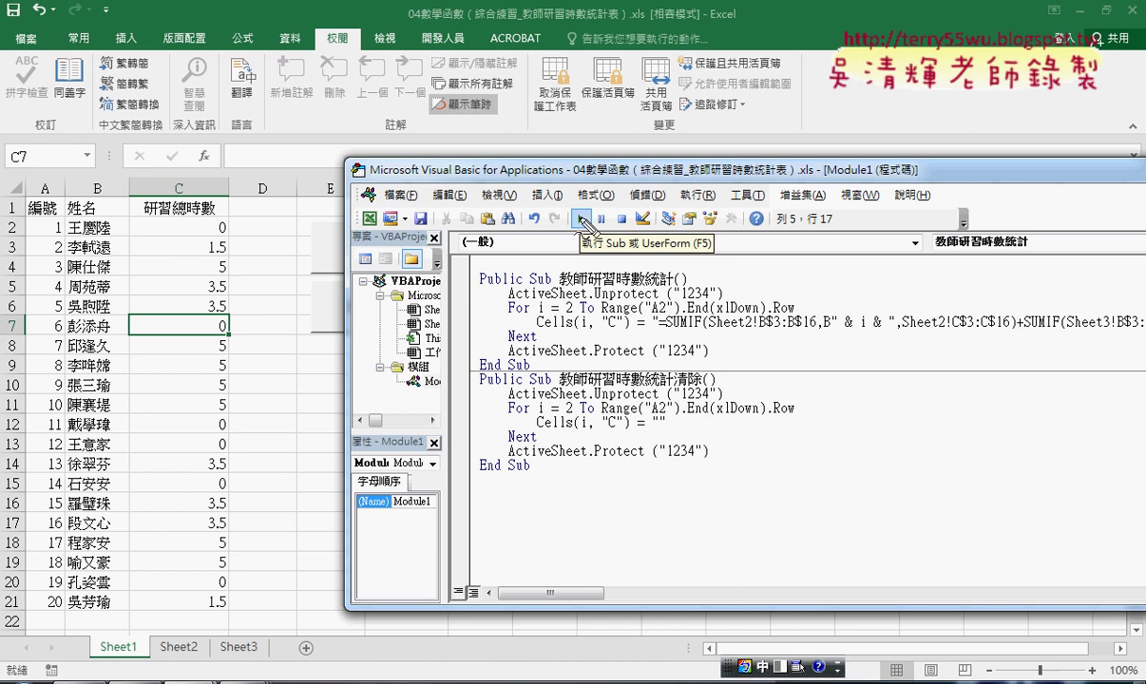
mouse_move(501, 283)
mouse_down()
mouse_move(497, 308)
mouse_move(694, 282)
mouse_move(496, 287)
mouse_up()
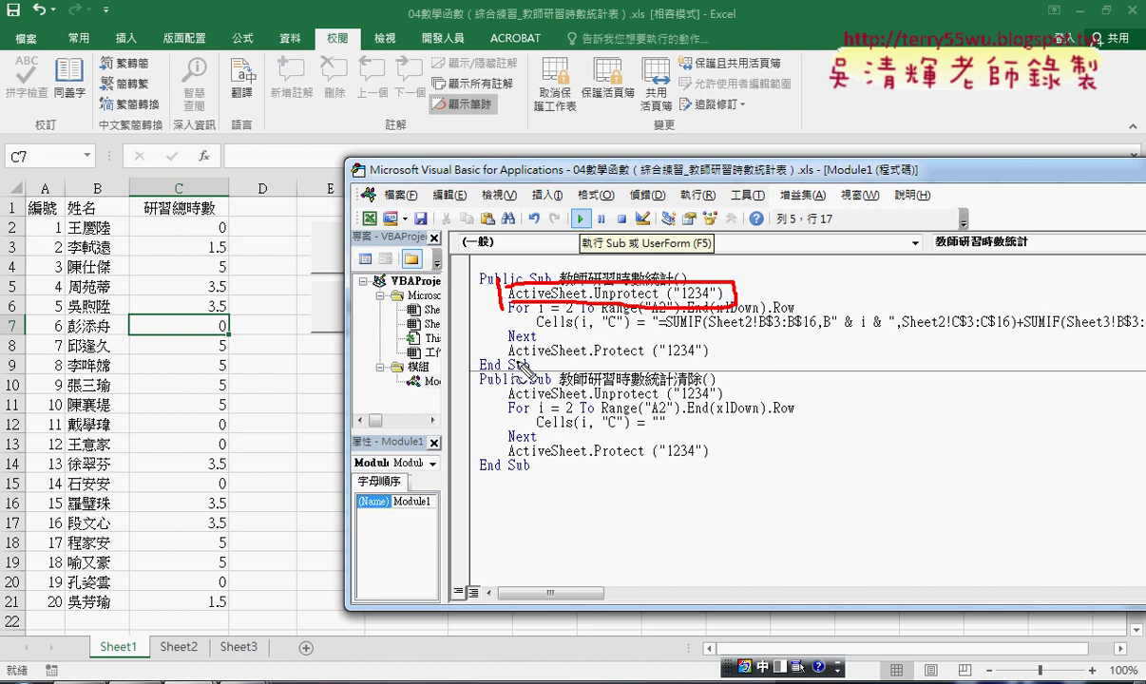
mouse_move(502, 335)
mouse_down()
mouse_move(504, 369)
mouse_move(486, 370)
mouse_up()
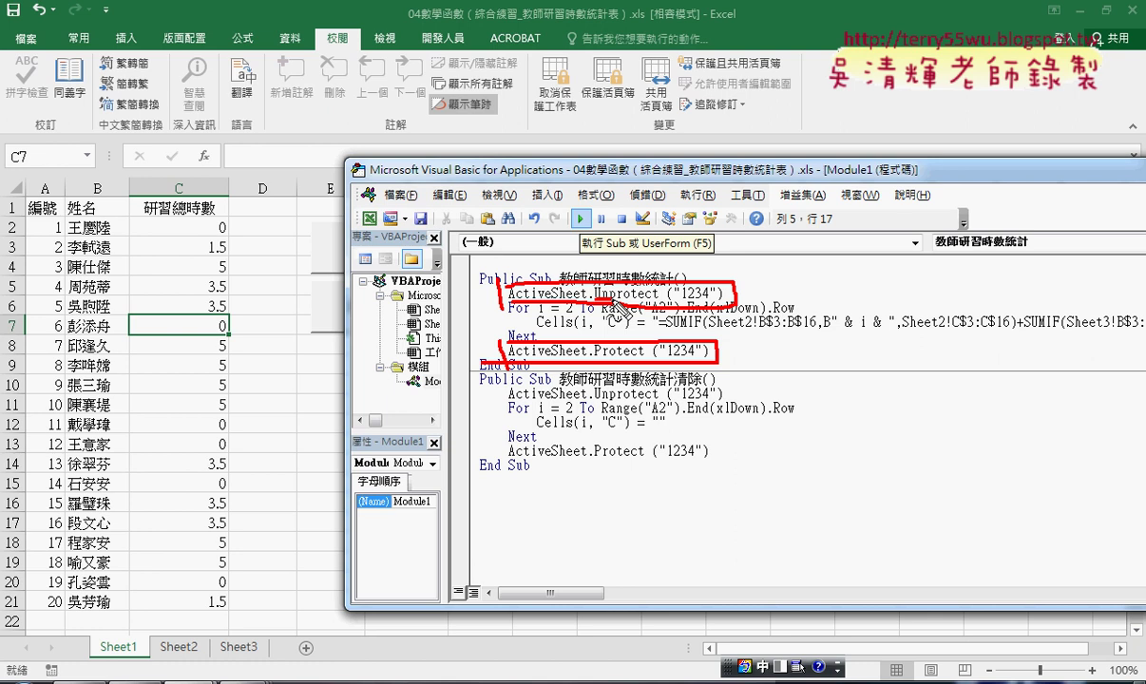
key(Escape)
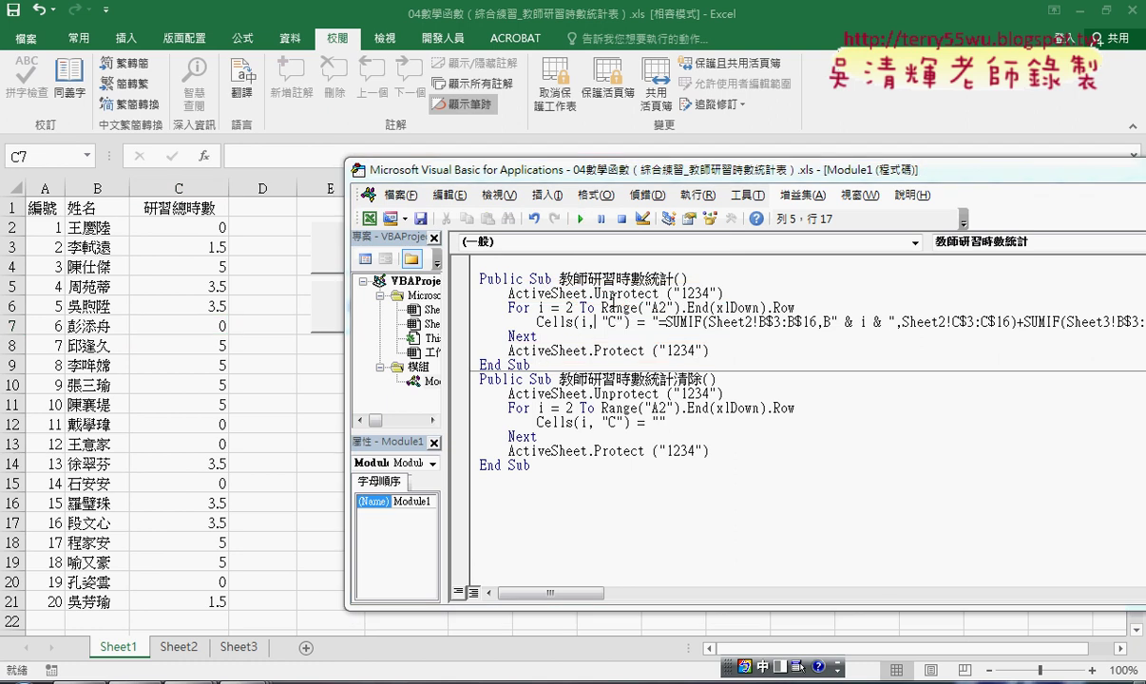
Step: Run the clear and statistics buttons, then confirm cell C2 cannot be edited
click(276, 423)
click(439, 323)
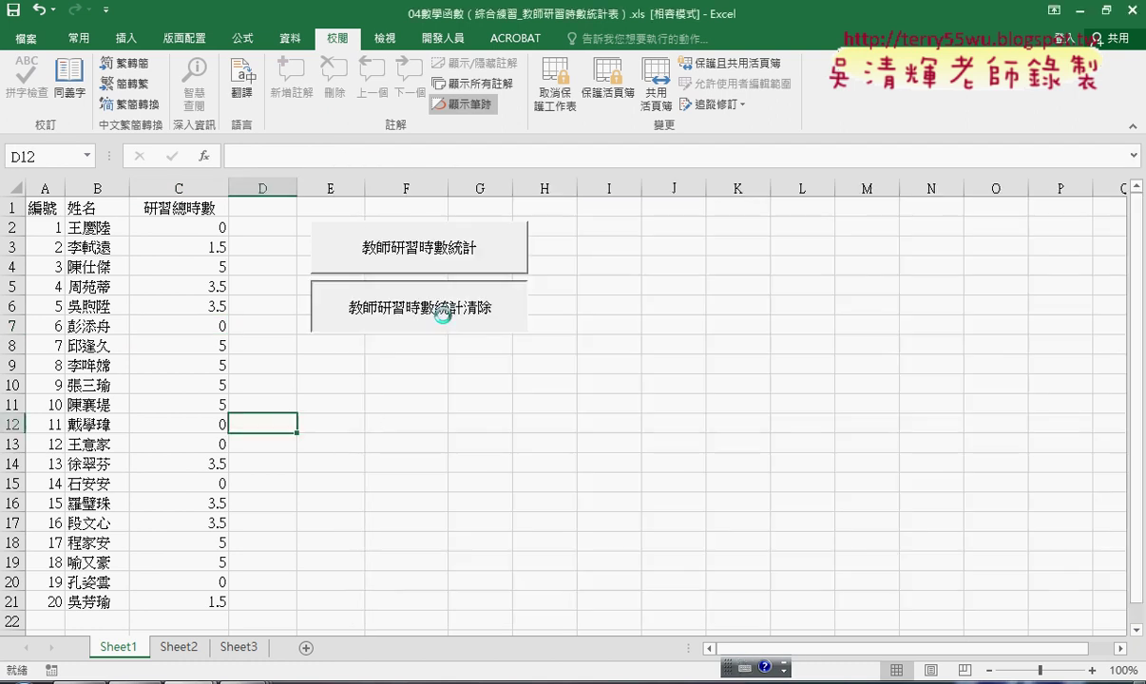
click(446, 261)
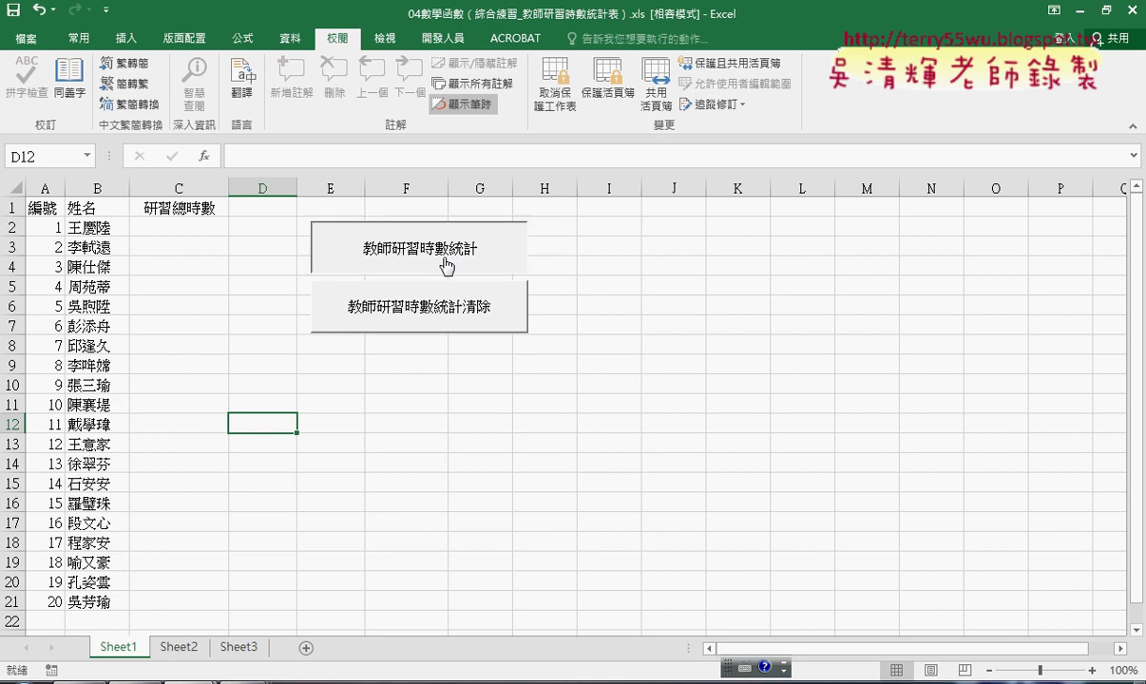
click(205, 226)
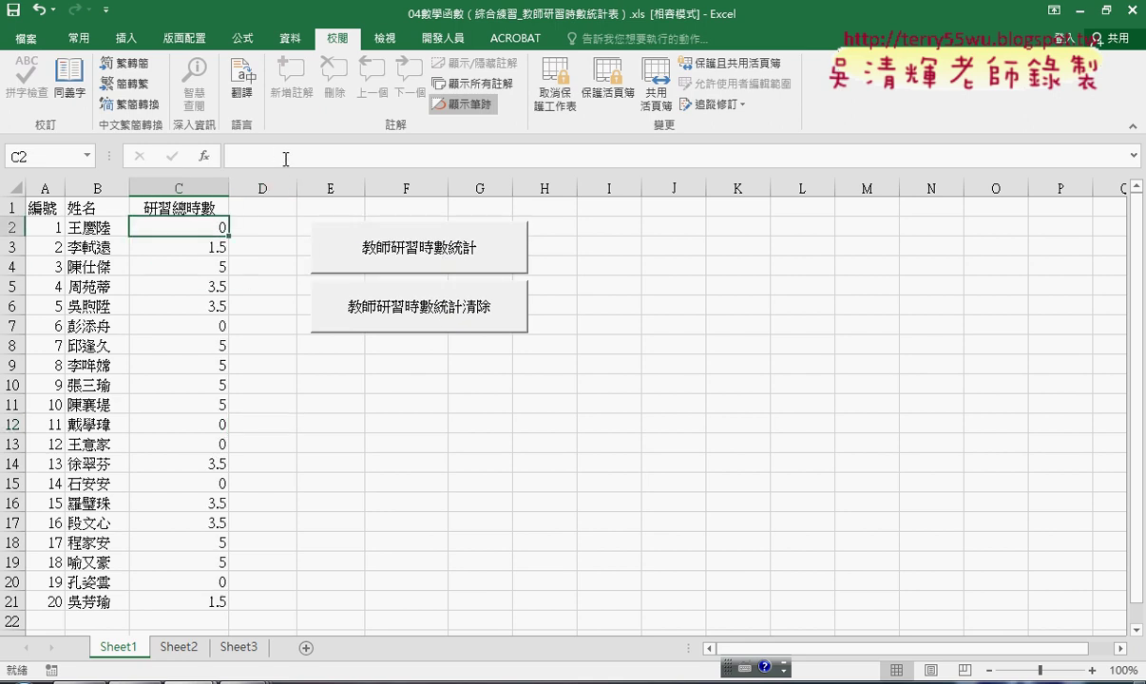
double_click(215, 222)
key(Return)
Step: Unprotect Sheet1 with its password, review the cells' Protection settings, and cancel Protect Sheet
click(559, 100)
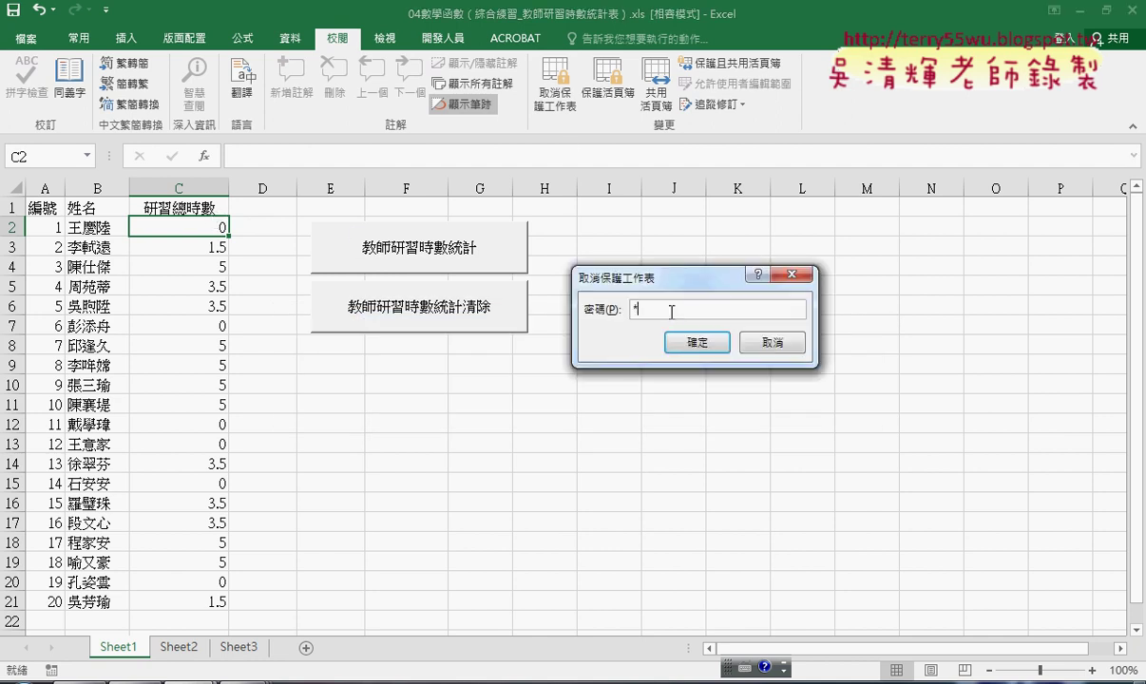
key(Return)
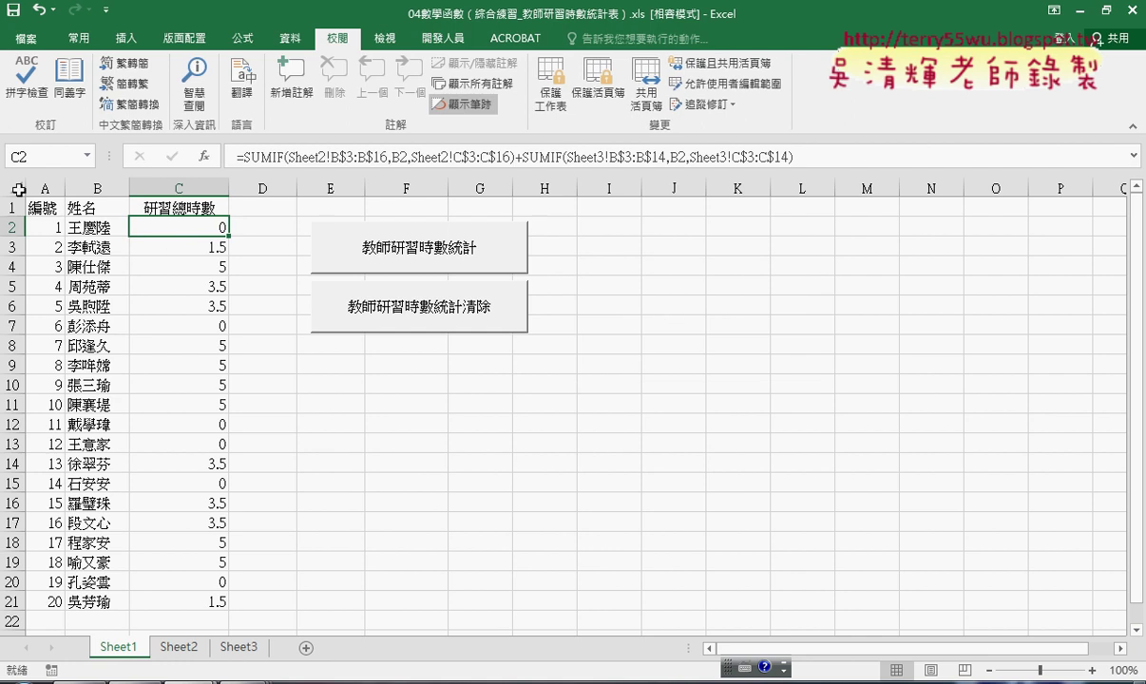
click(15, 185)
right_click(158, 281)
click(278, 468)
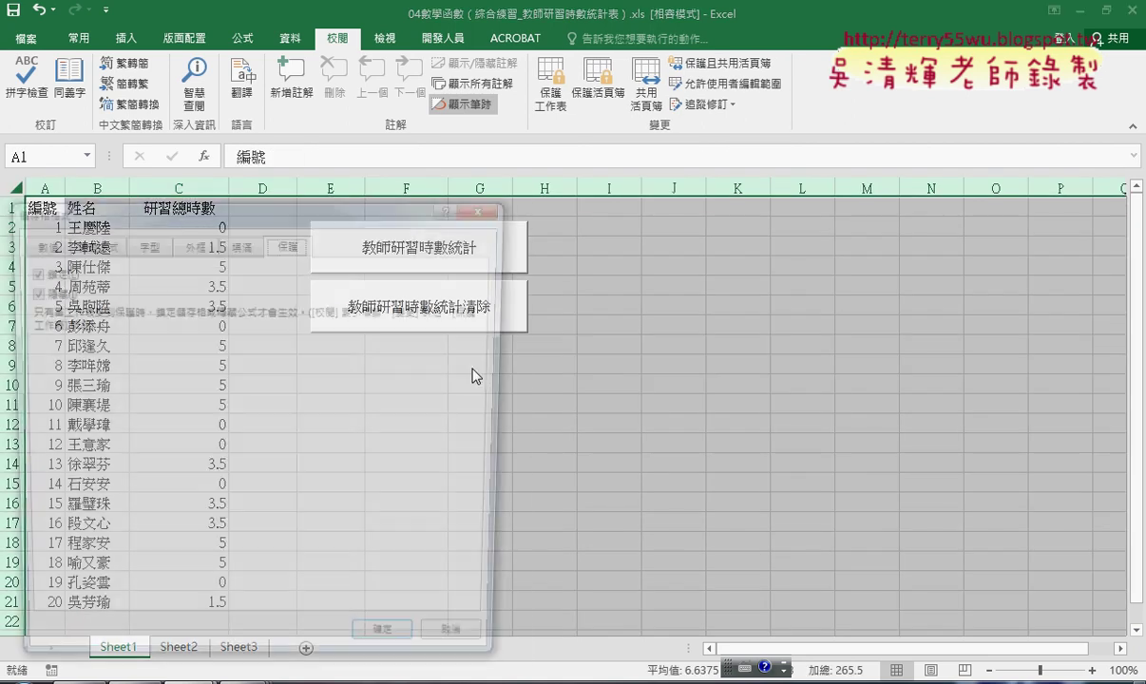
drag(308, 218, 843, 148)
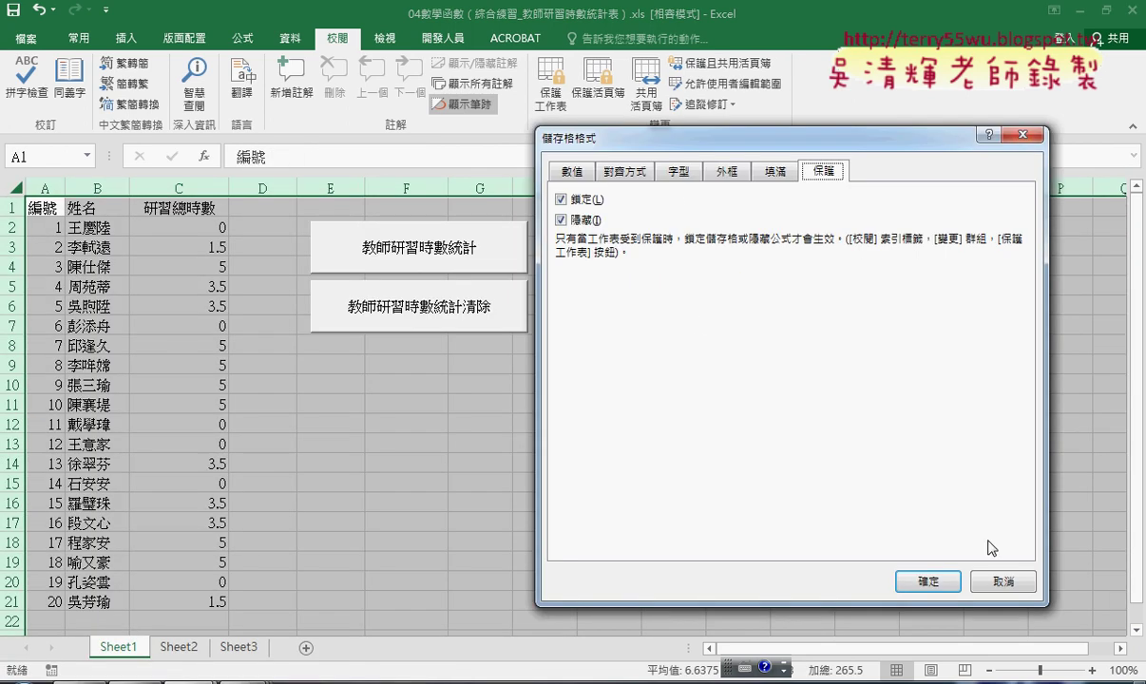
click(1003, 581)
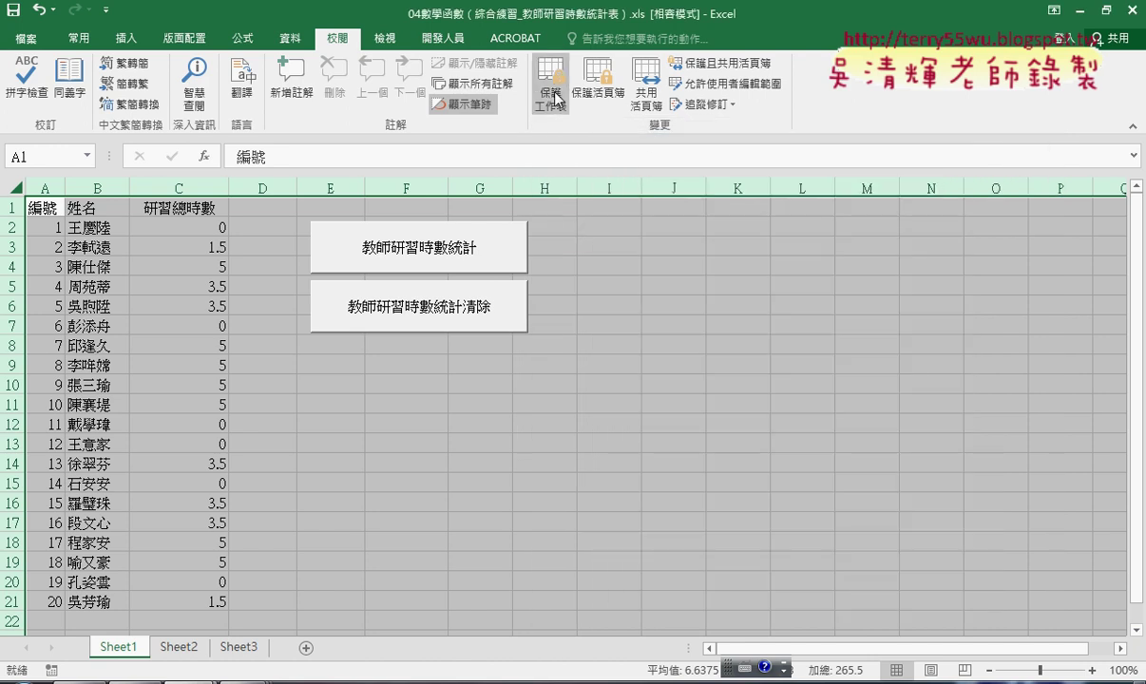
click(553, 95)
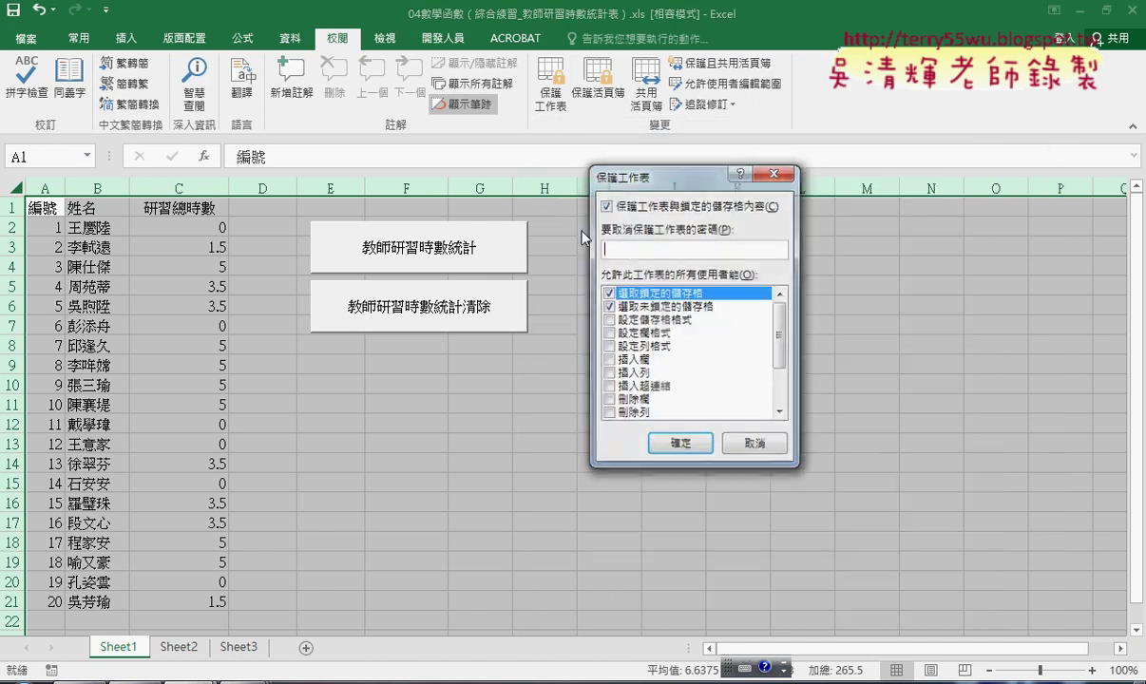
click(754, 439)
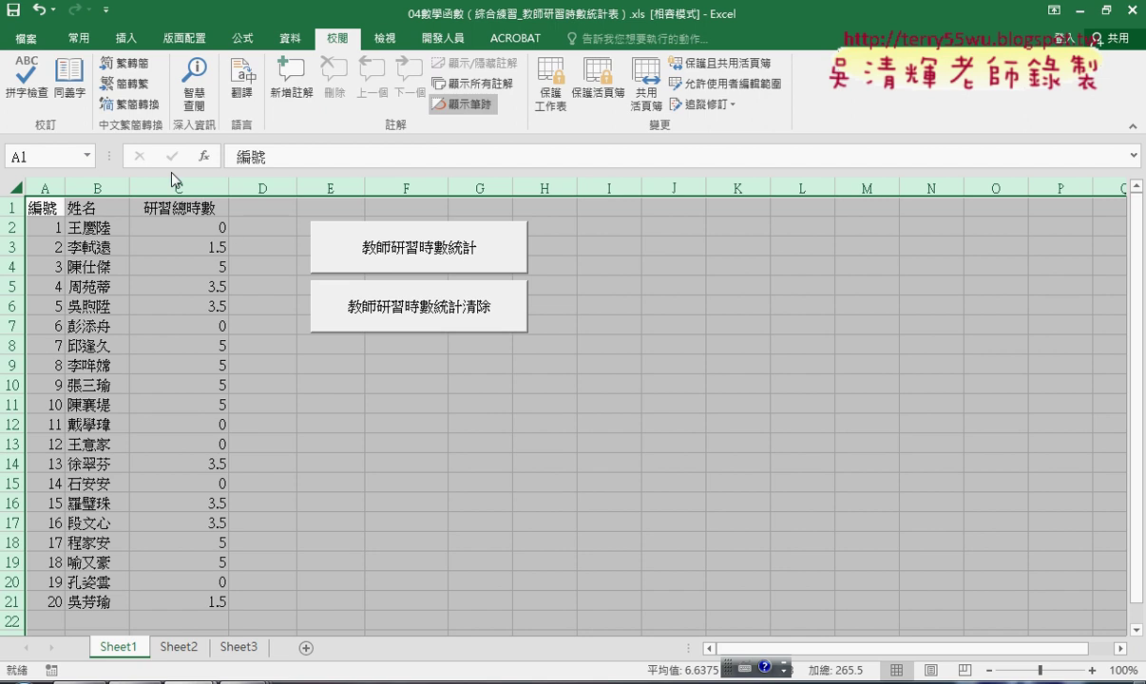
Step: Open Visual Basic from the Developer tab and place the caret in Module1's statistics macro
click(443, 38)
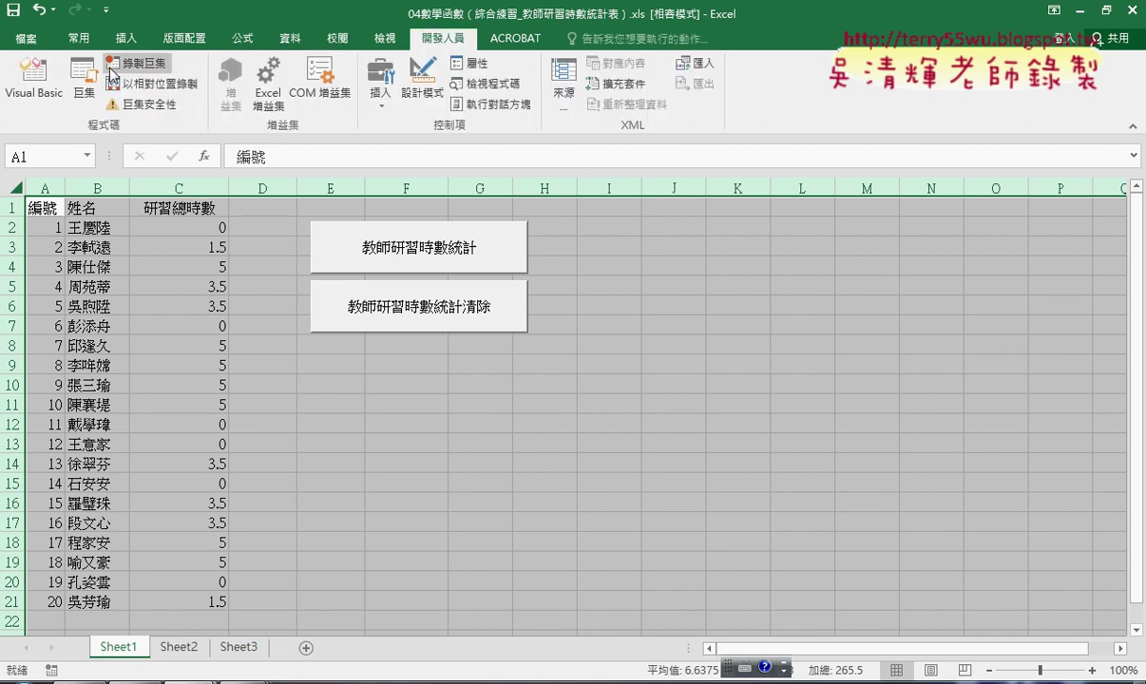
click(38, 84)
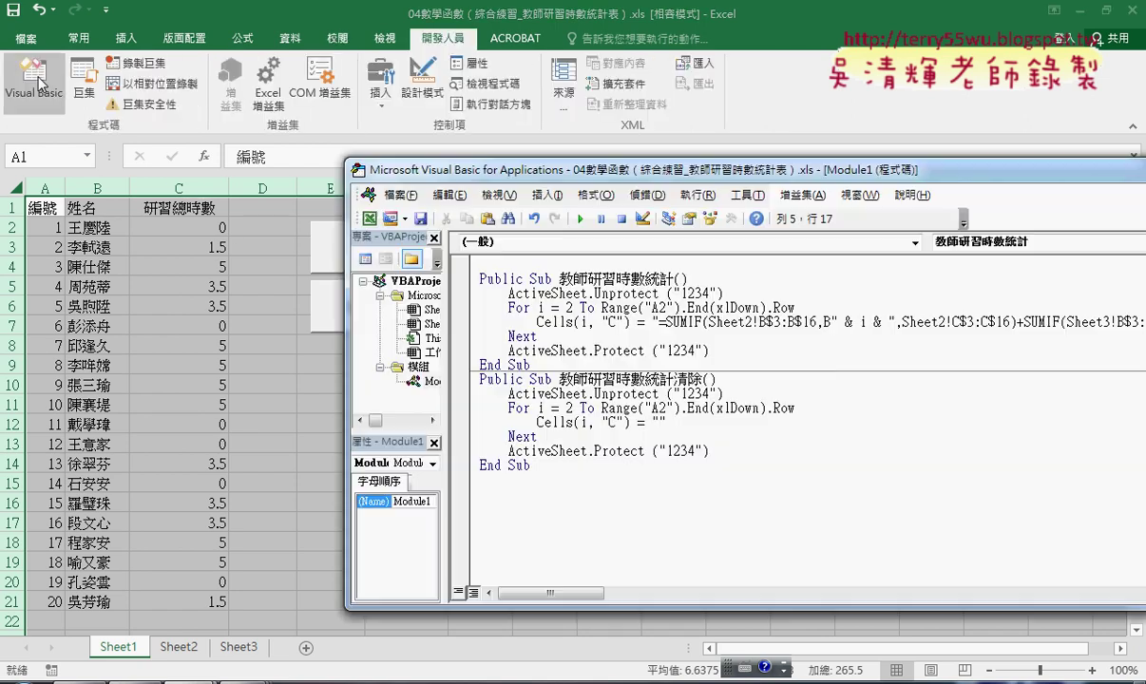
click(590, 349)
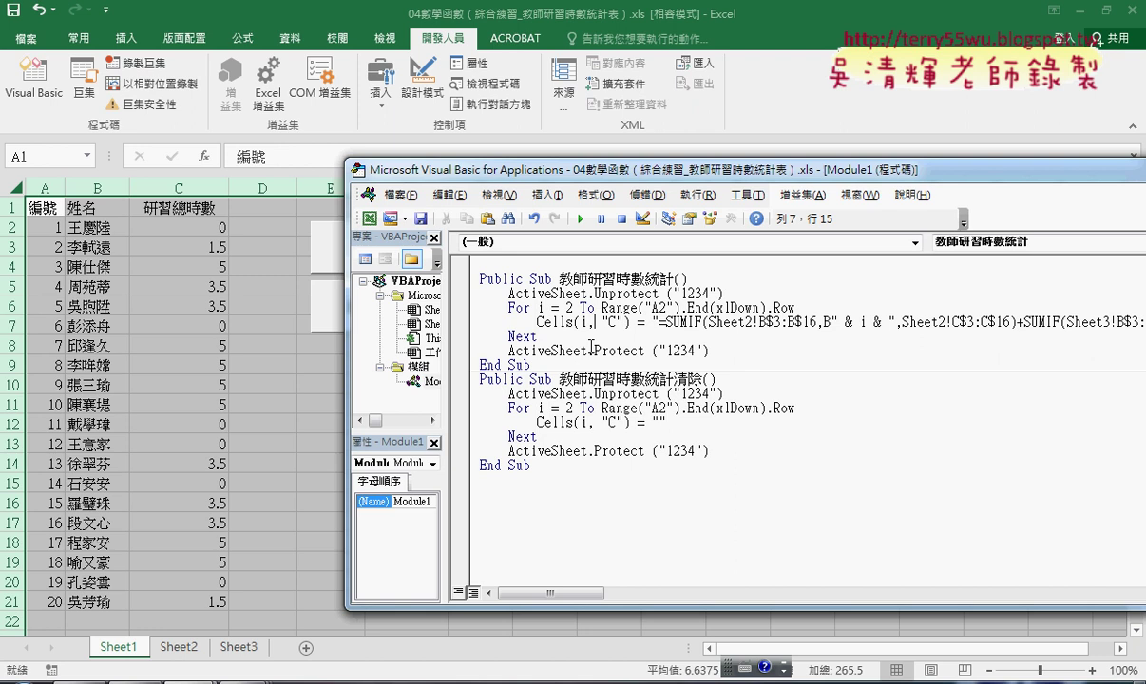